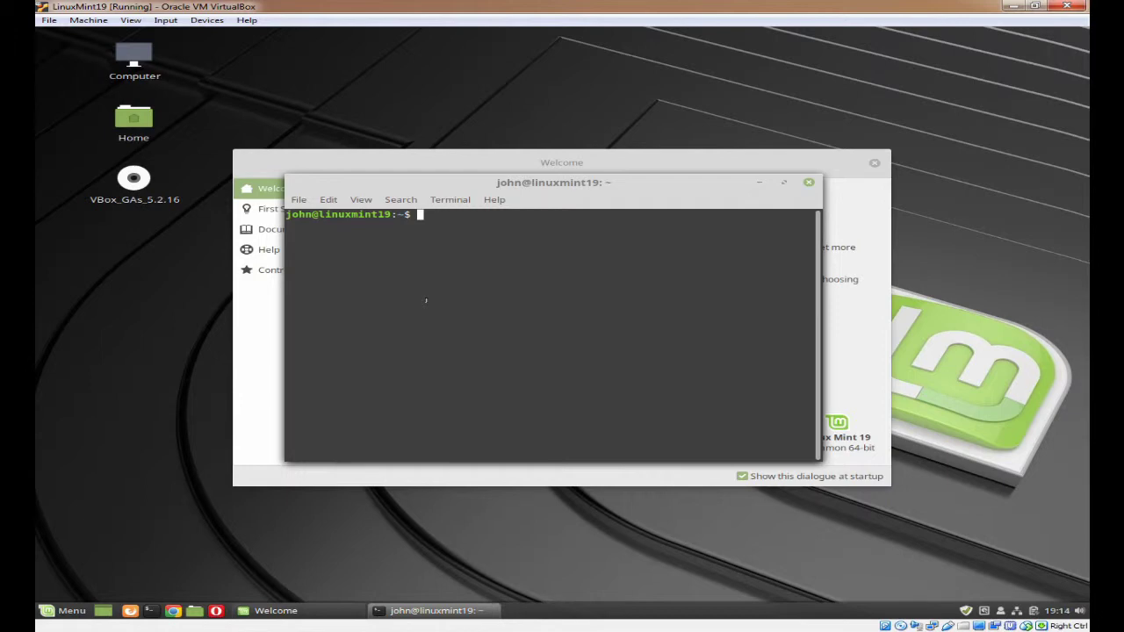
Step: Run the pasted sudo touch command to create an empty com.ubuntu.pkexec.xampp.policy in /usr/share/polkit-1/actions
right_click(429, 303)
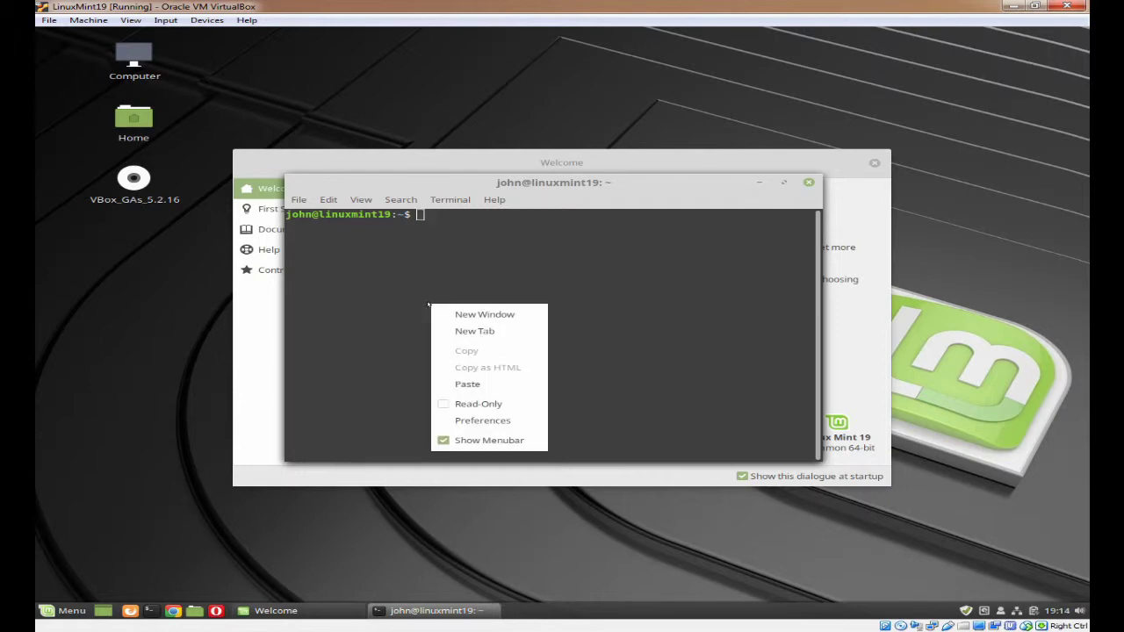
click(490, 389)
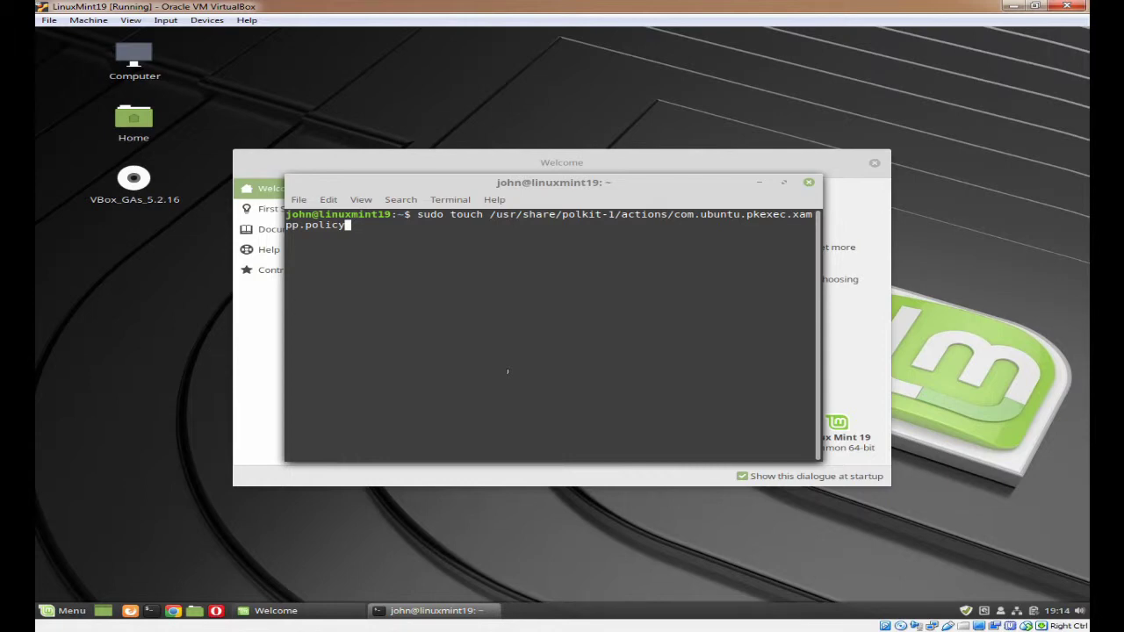
key(Return)
text(**)
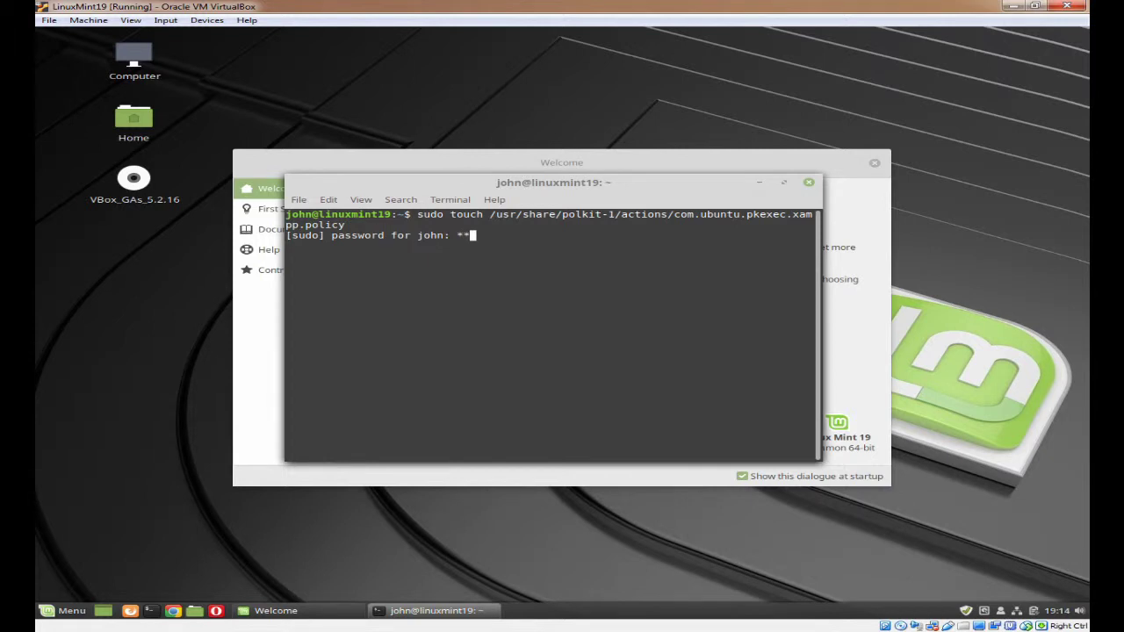
text(******)
key(Return)
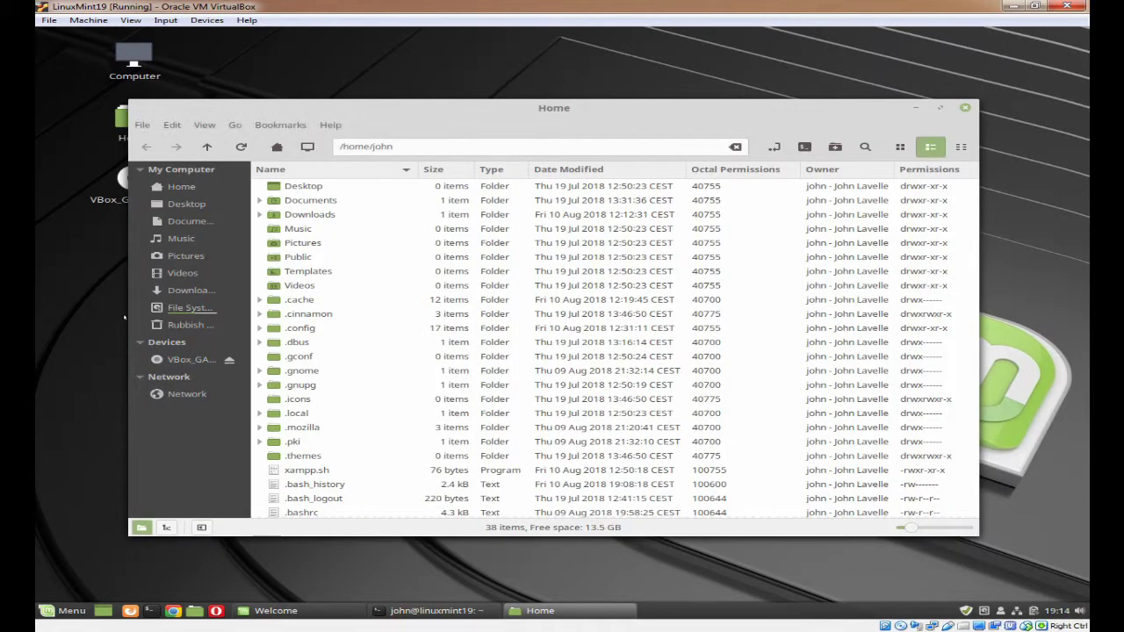
Step: Browse from File System into /usr and expand the share folder
click(190, 308)
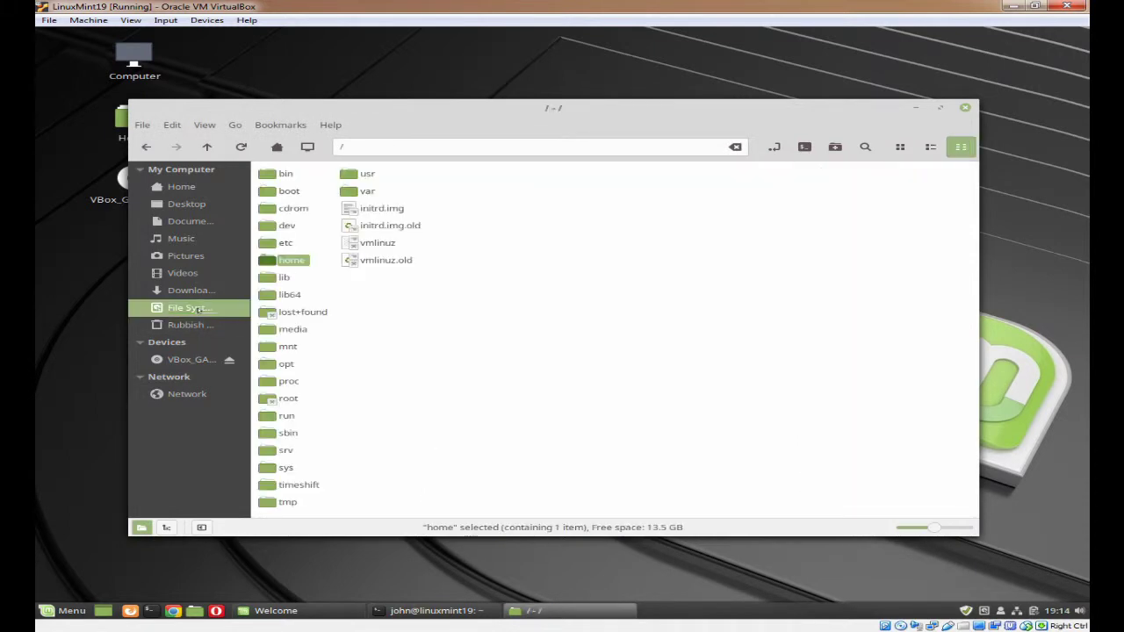
double_click(365, 175)
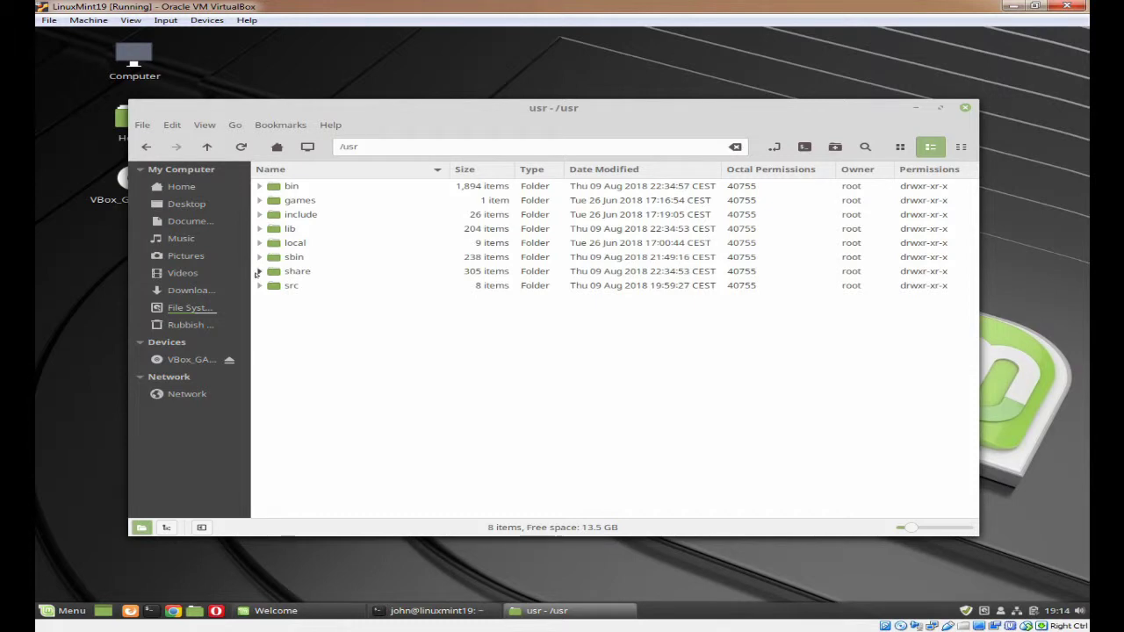
click(259, 272)
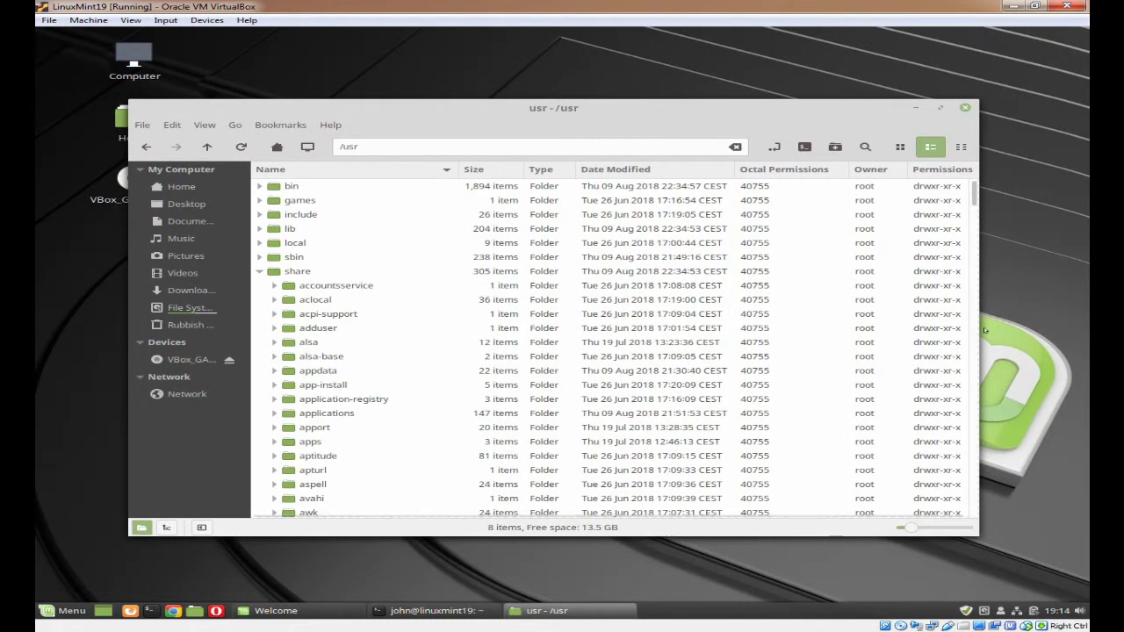
scroll(969, 382, down, 10)
scroll(968, 382, down, 10)
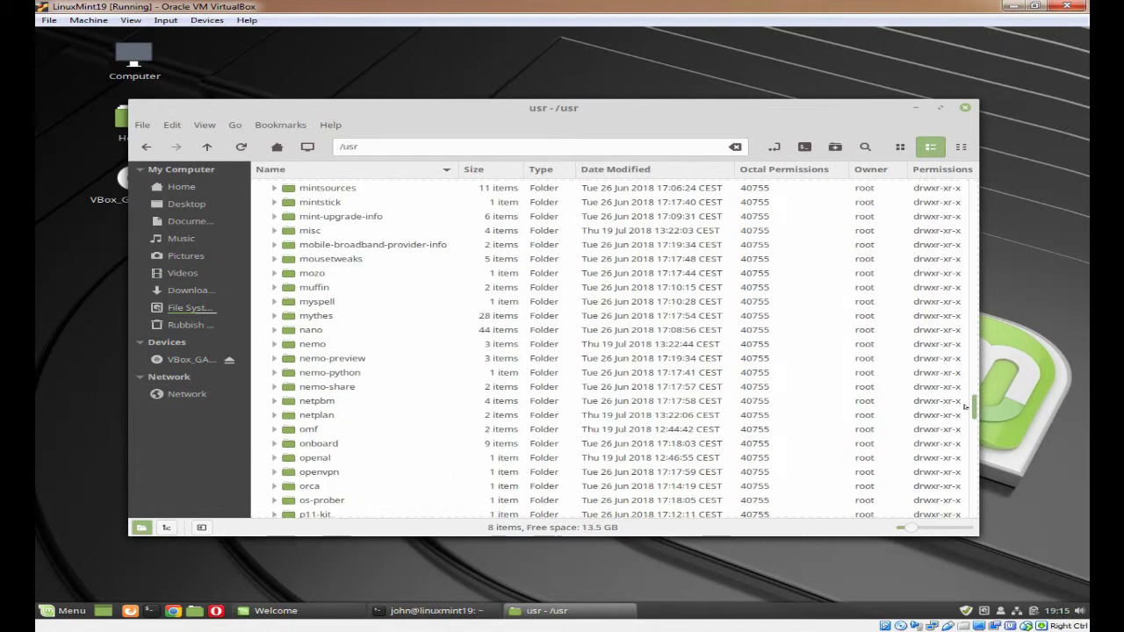
scroll(360, 410, down, 4)
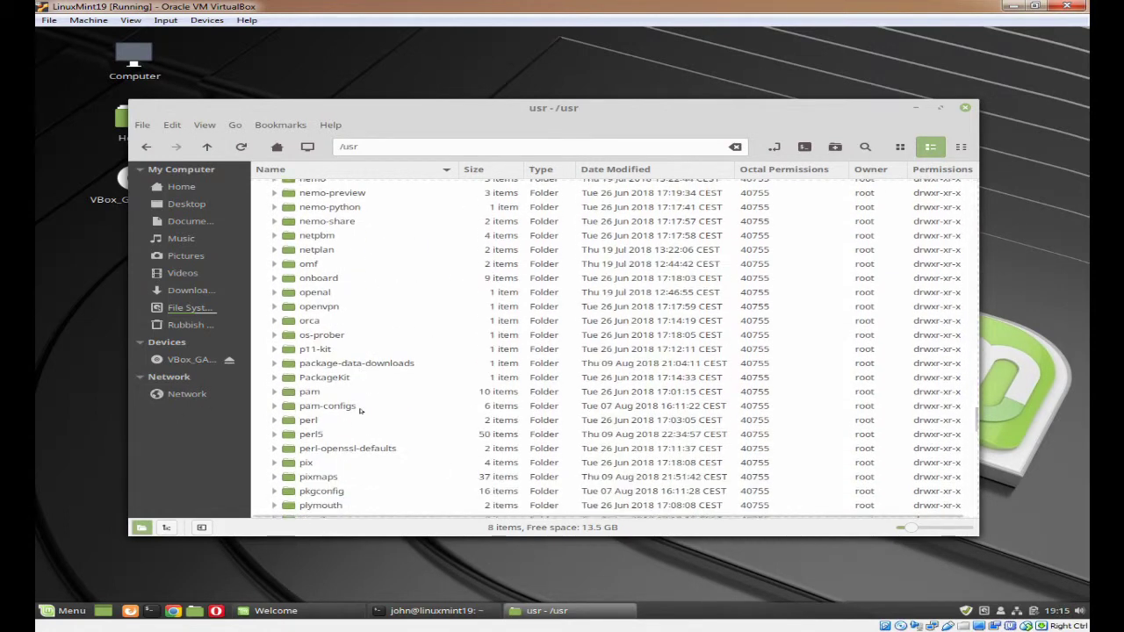
scroll(360, 410, down, 3)
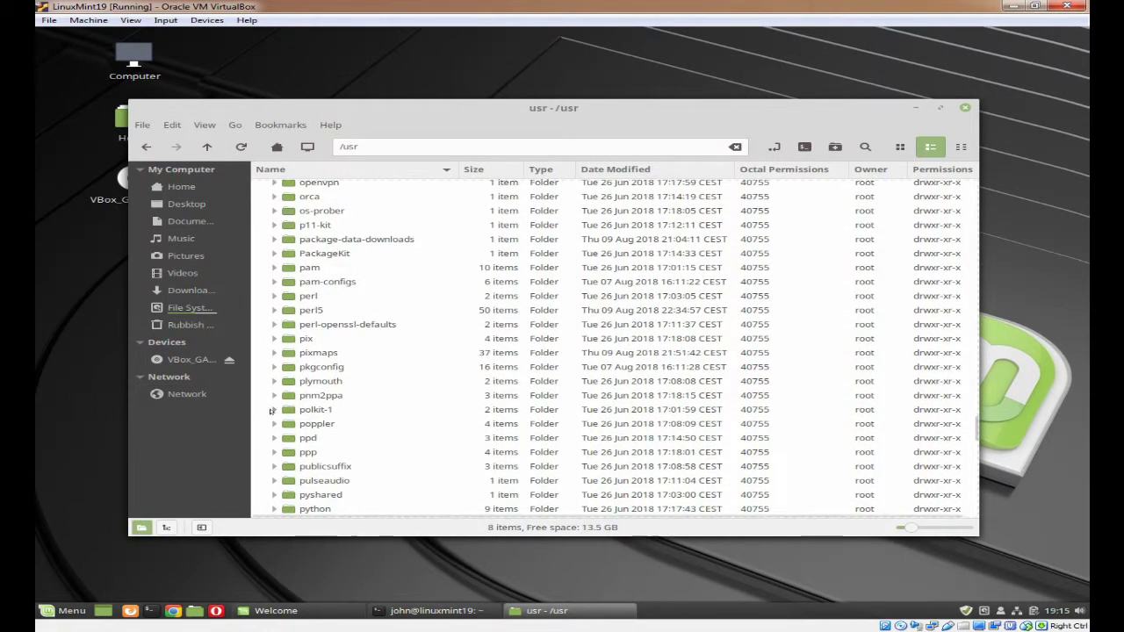
Step: Expand polkit-1 and actions and scroll the policy list to find com.ubuntu.pkexec.xampp.policy
click(274, 410)
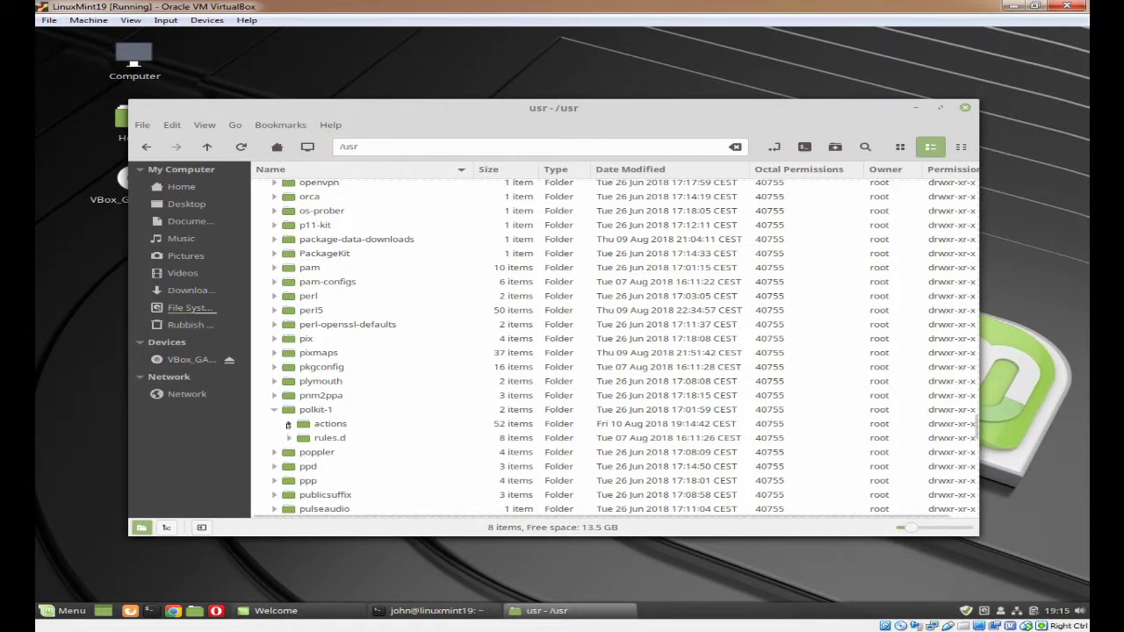
click(288, 424)
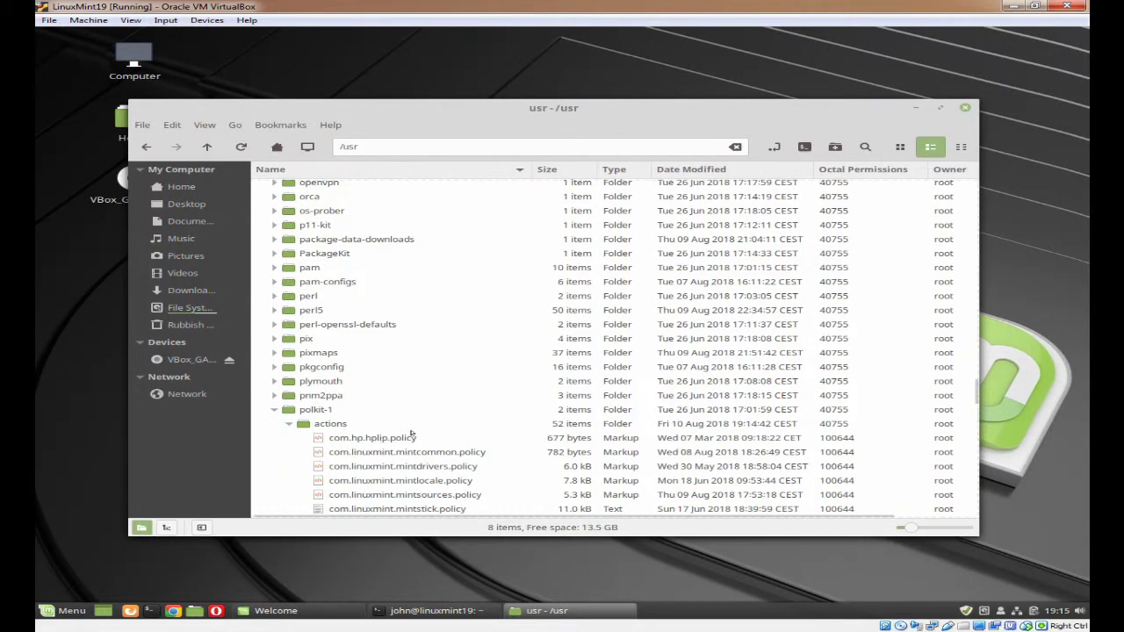
scroll(413, 430, down, 1)
scroll(416, 424, down, 2)
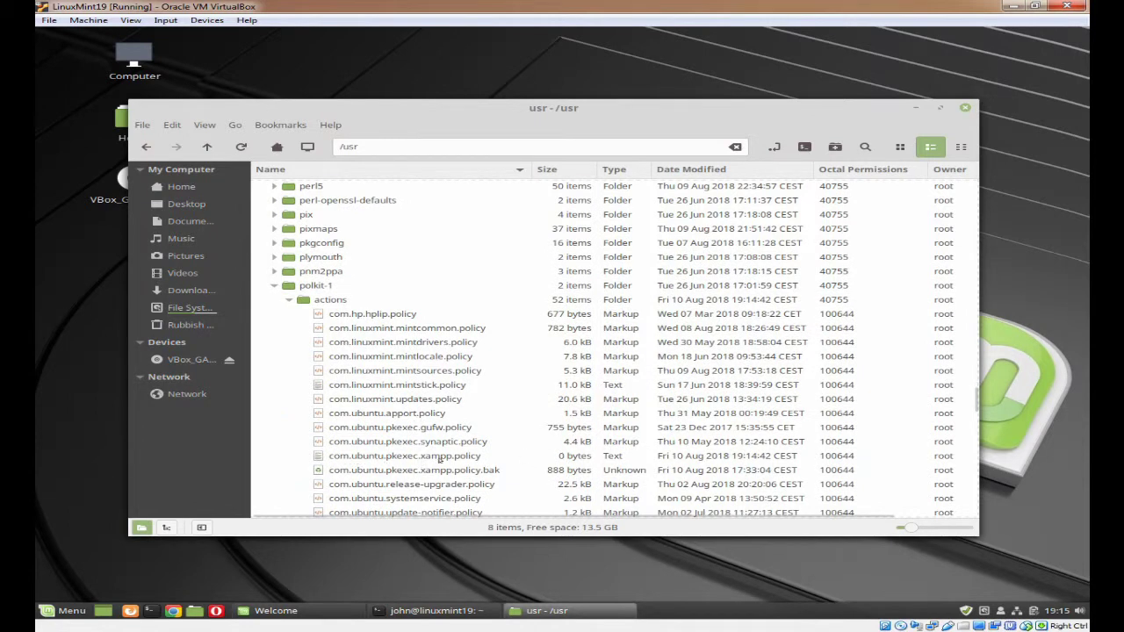
scroll(435, 456, up, 1)
scroll(435, 456, up, 1)
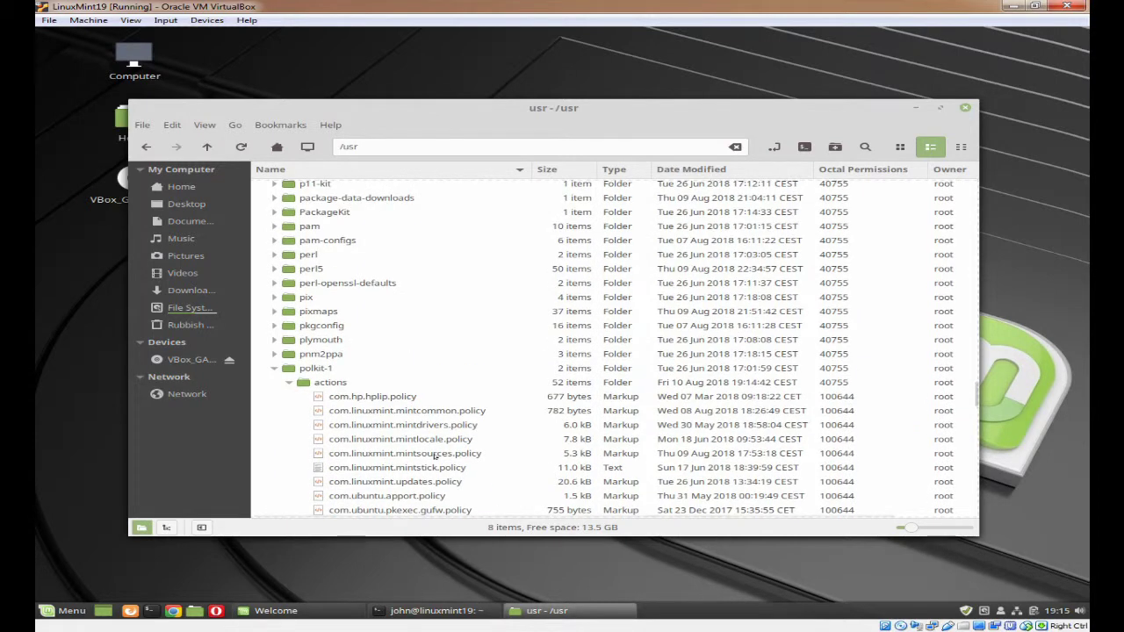
scroll(434, 456, down, 1)
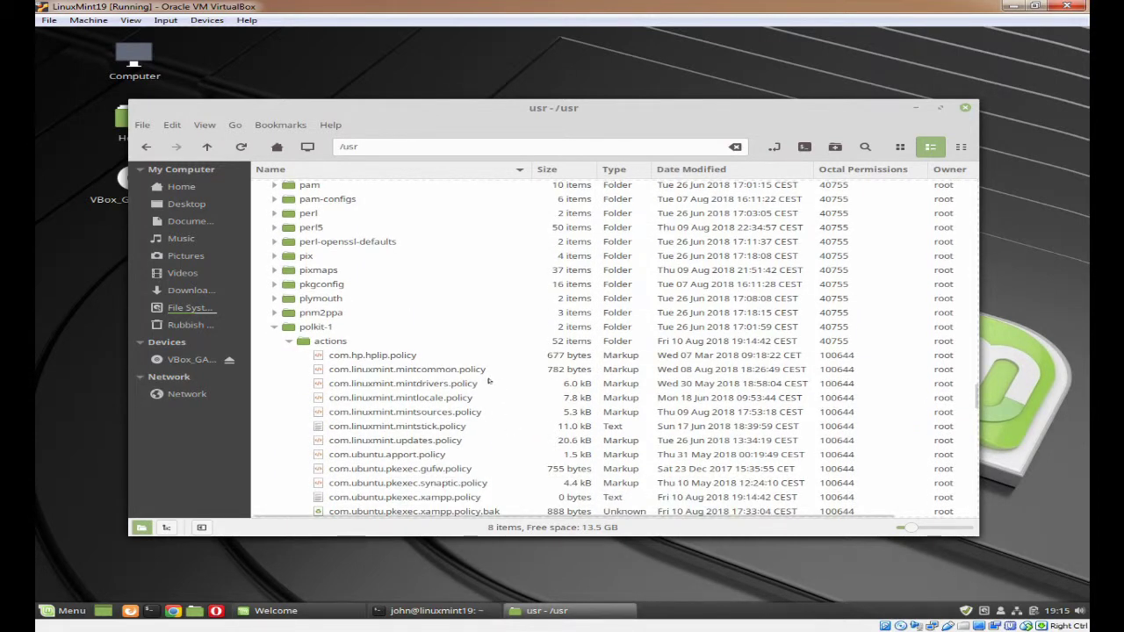
scroll(490, 372, up, 1)
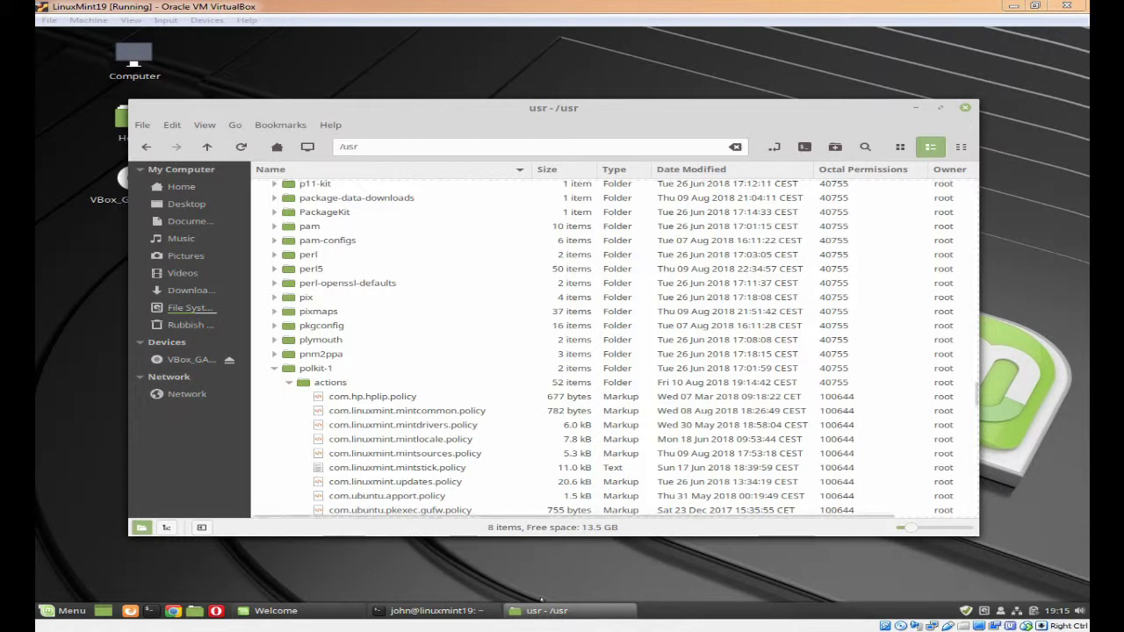
click(417, 624)
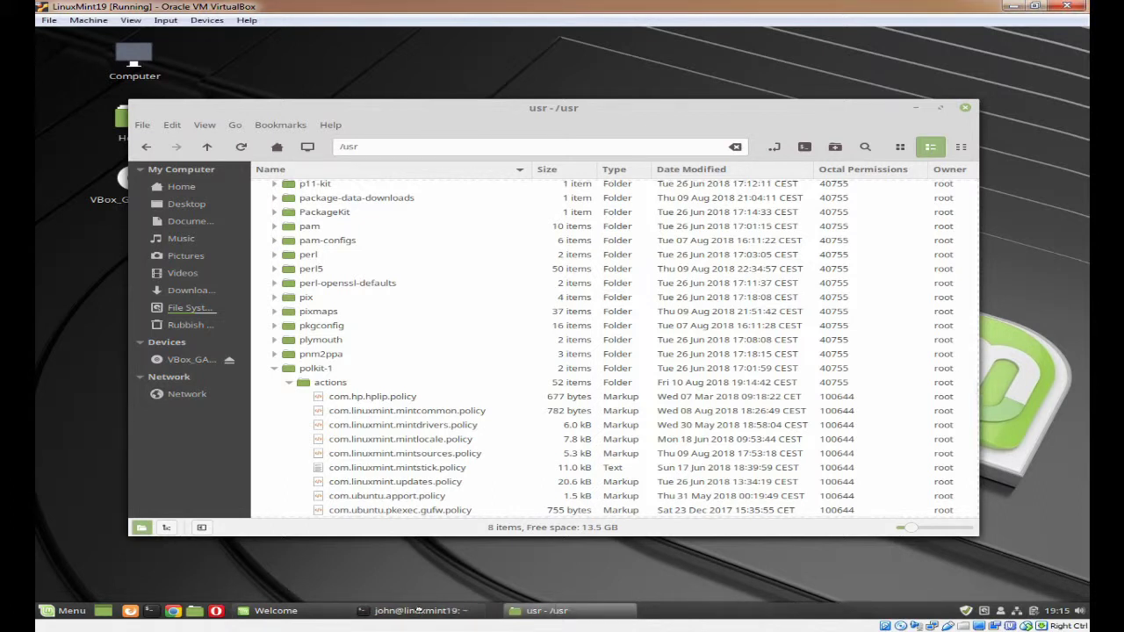
Step: Back in the terminal, run the pasted sudo xed command to open the xampp policy file as root
click(418, 610)
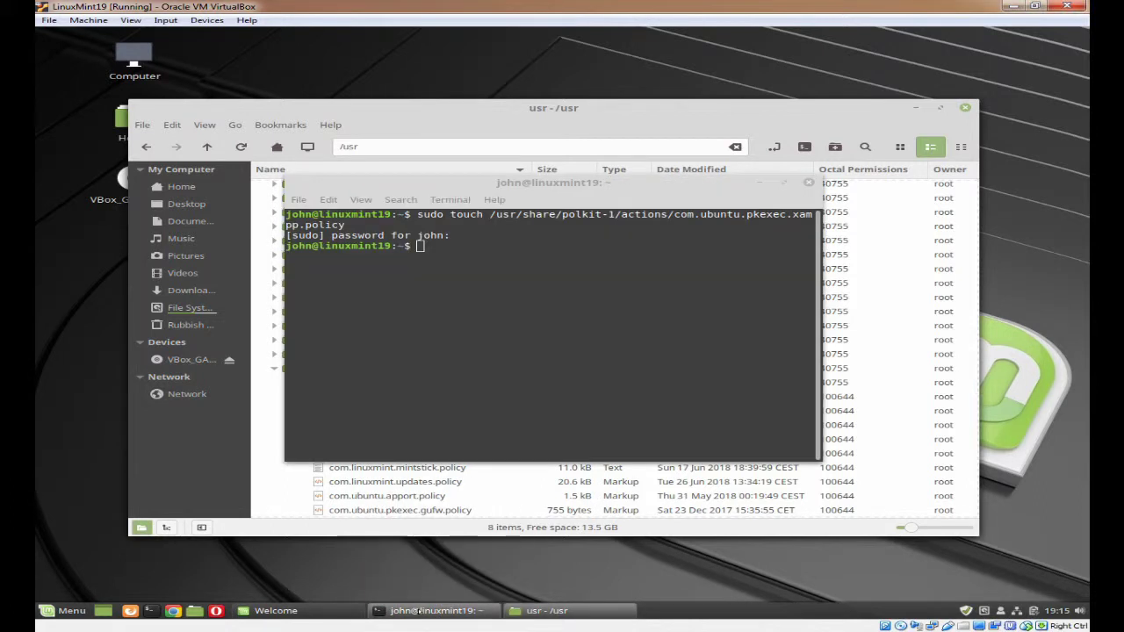
right_click(558, 294)
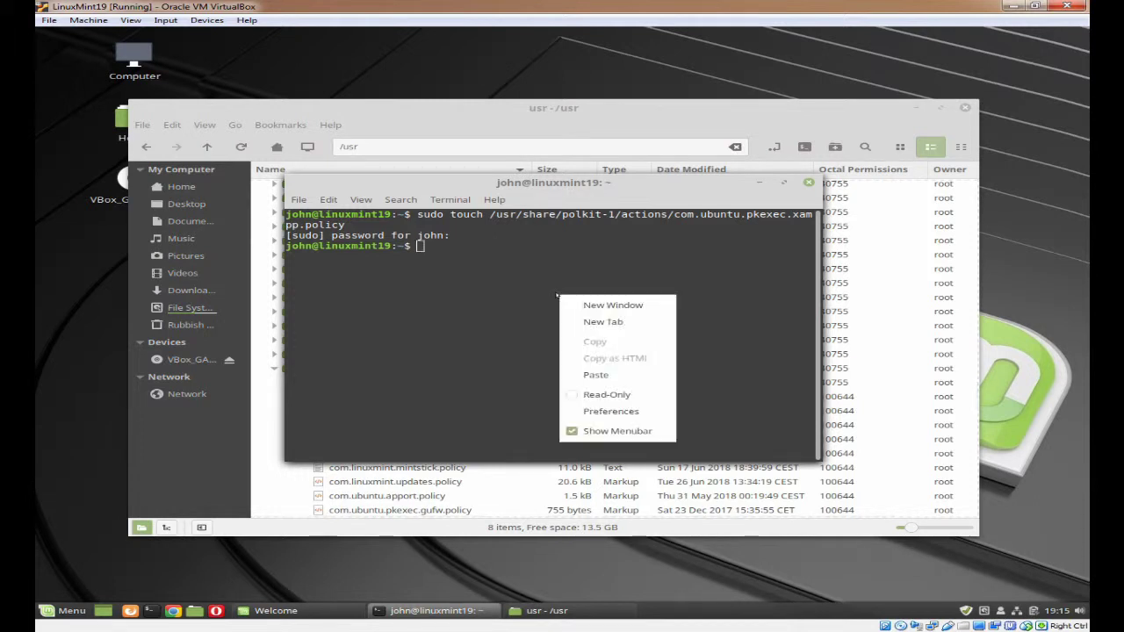
click(597, 376)
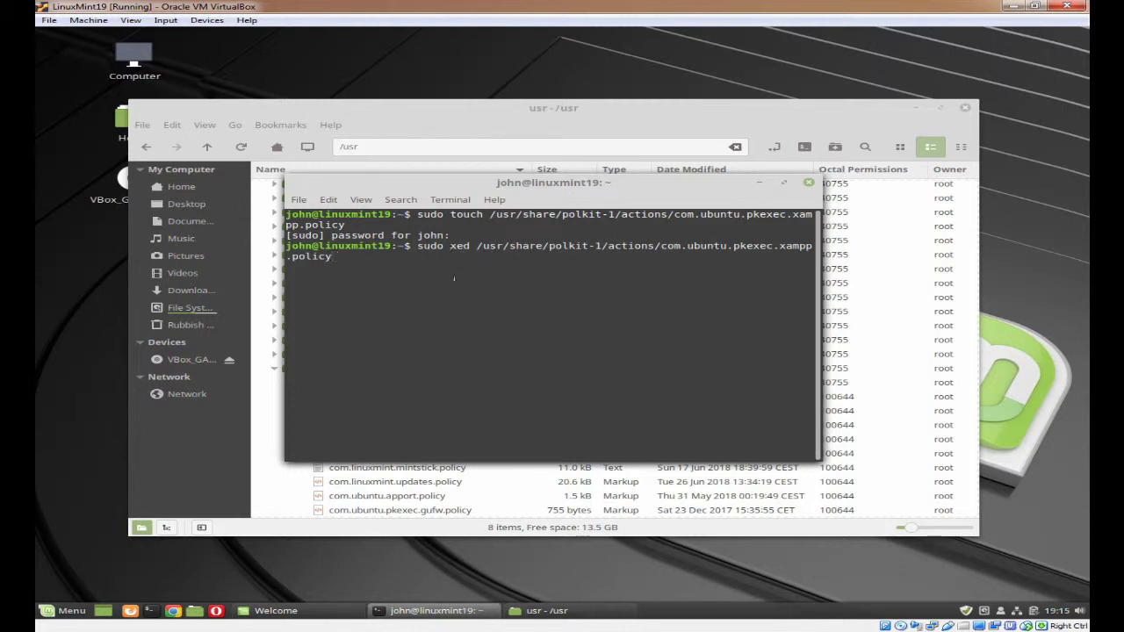
key(Return)
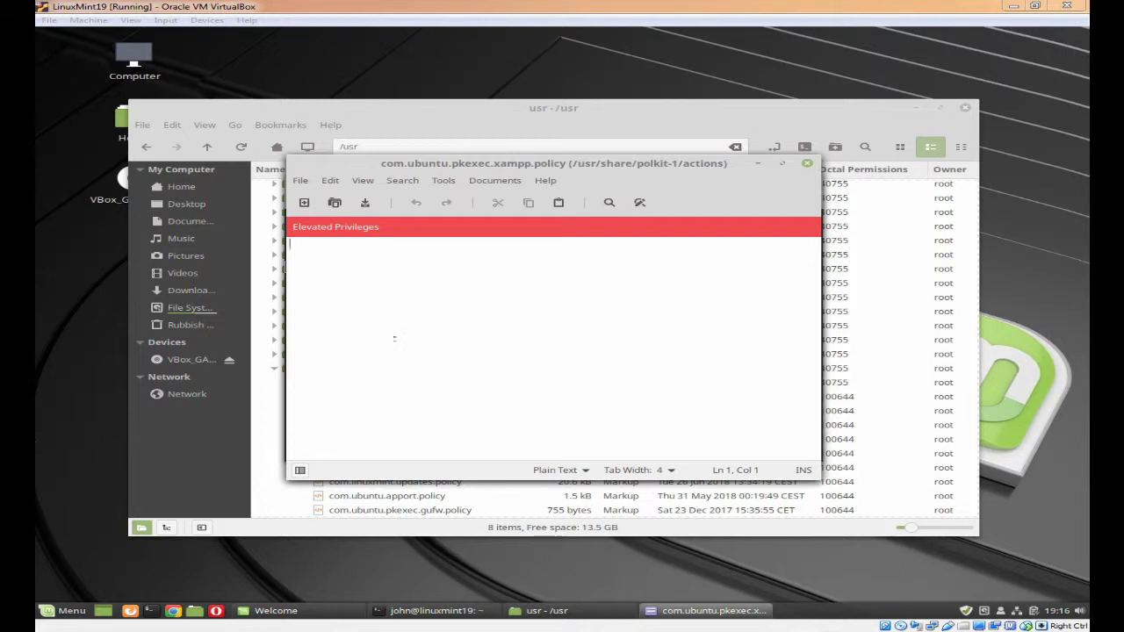
Step: Paste the XAMPP policy XML for /opt/lampp/manager-linux-x64.run, enlarge the window and use Larger Text
right_click(410, 262)
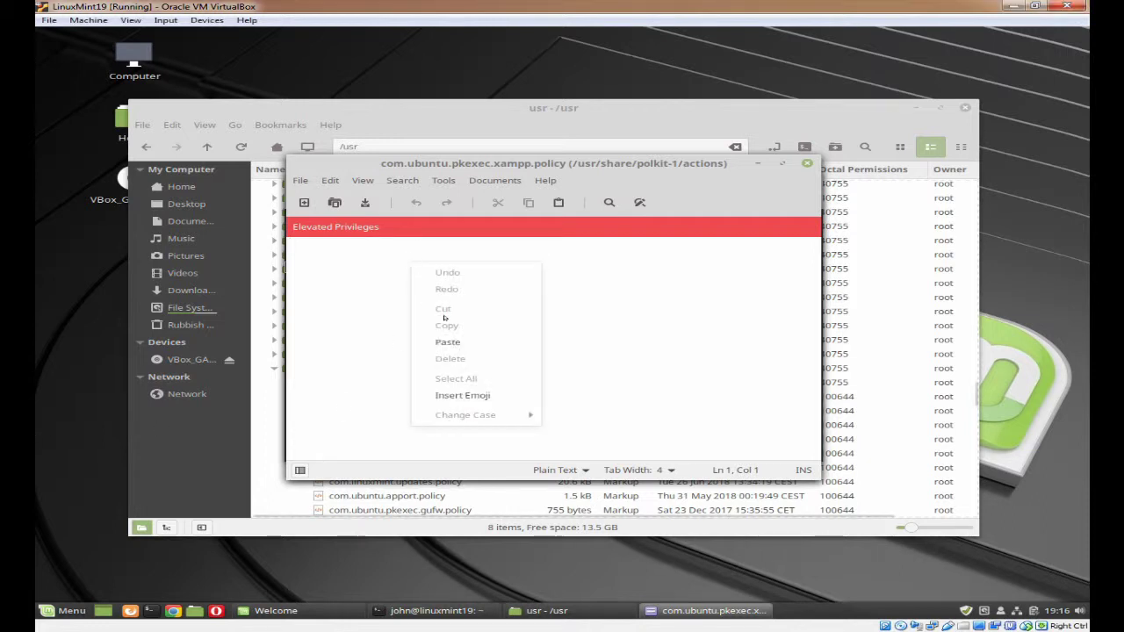
click(447, 341)
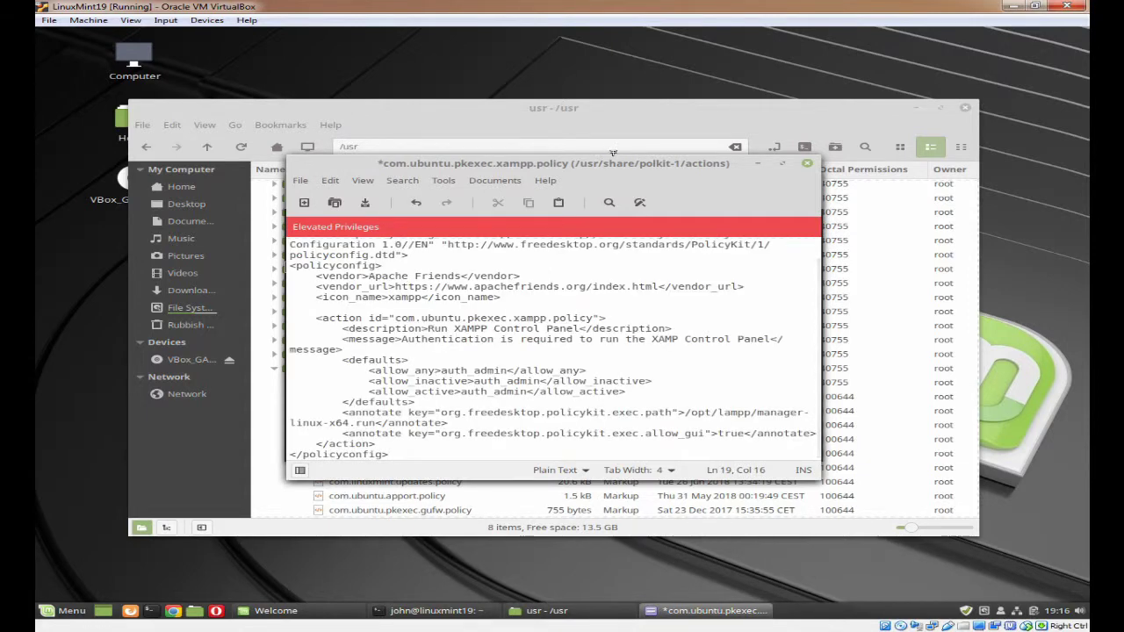
drag(612, 153, 613, 87)
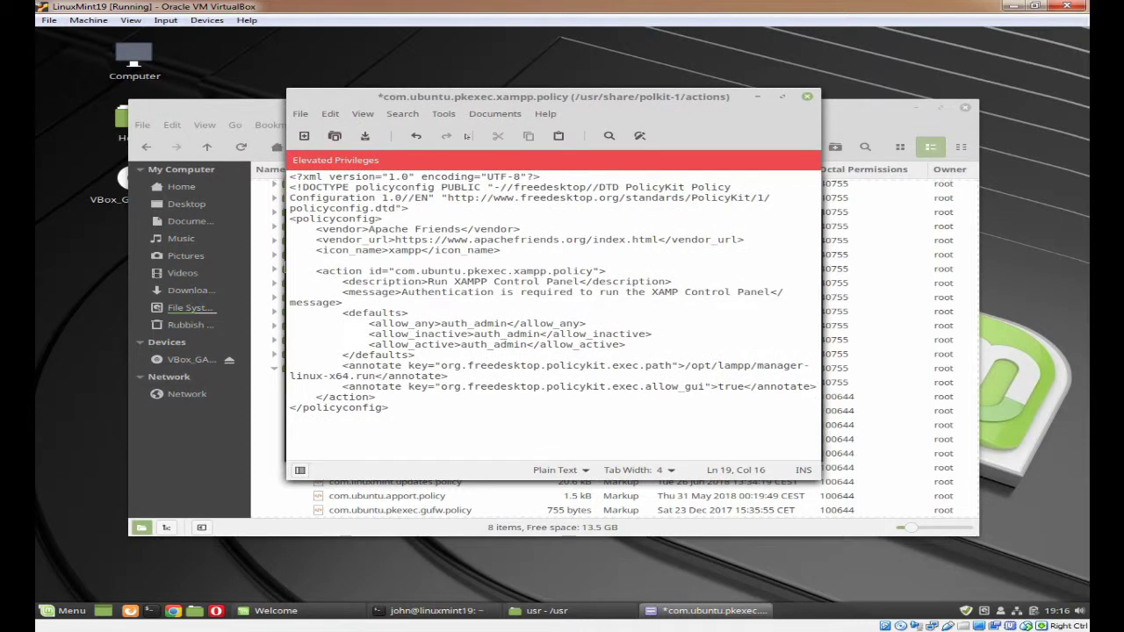
click(376, 113)
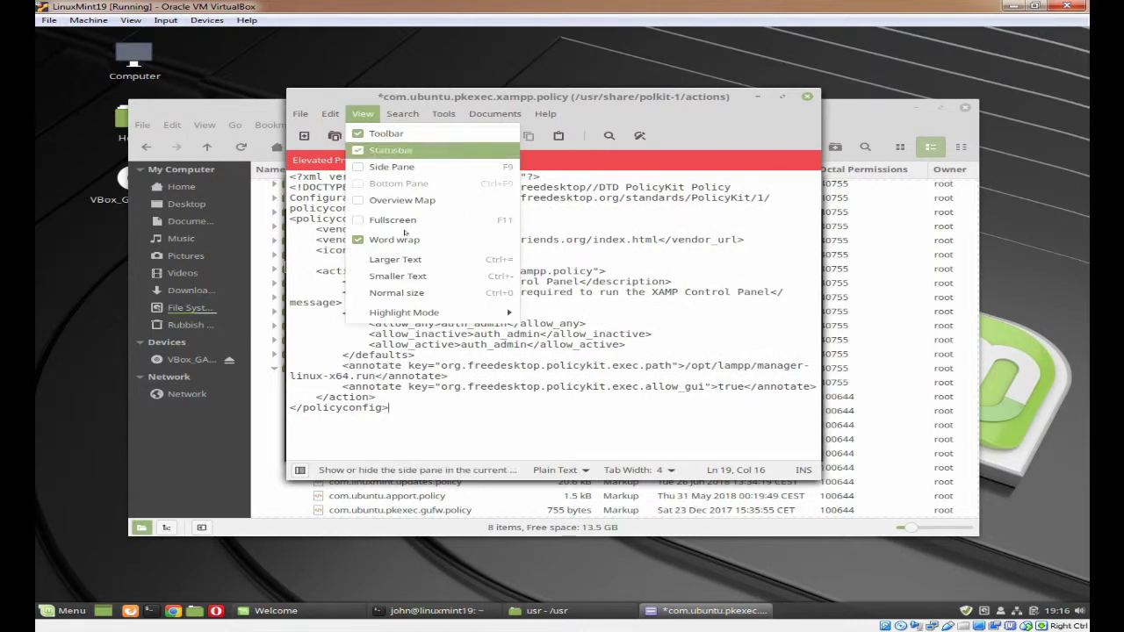
click(411, 261)
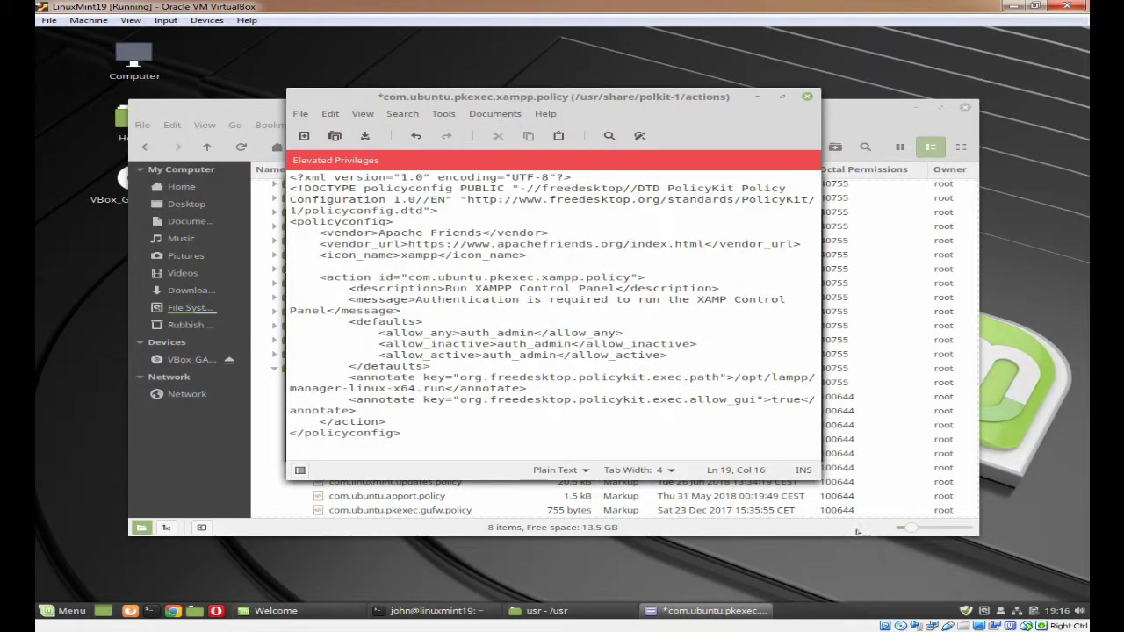
drag(820, 481, 1022, 551)
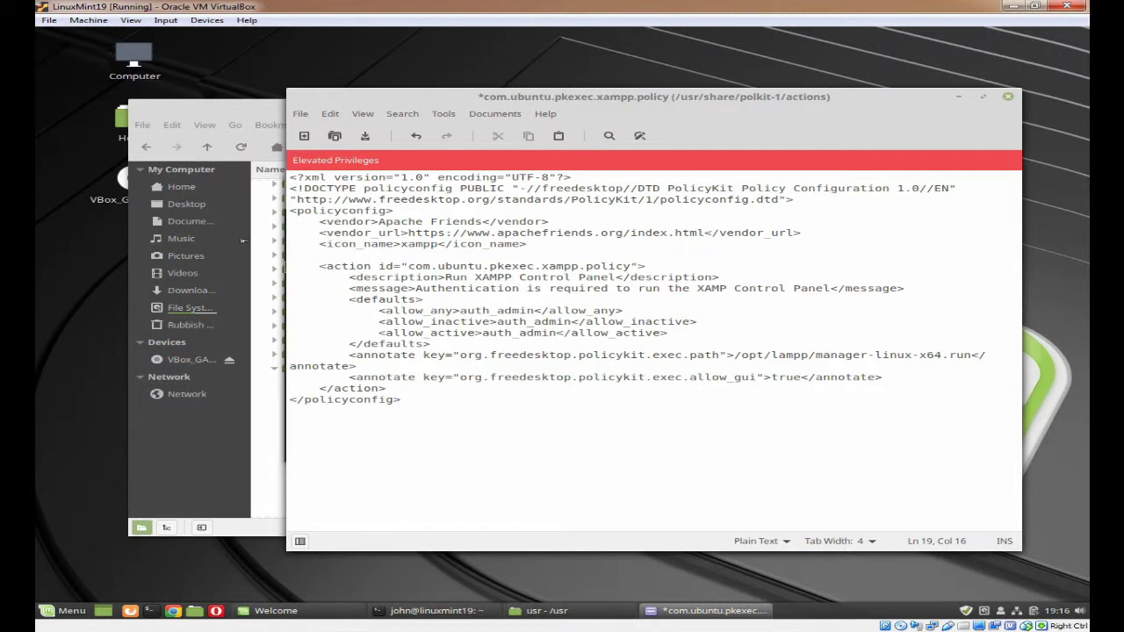
drag(282, 243, 190, 242)
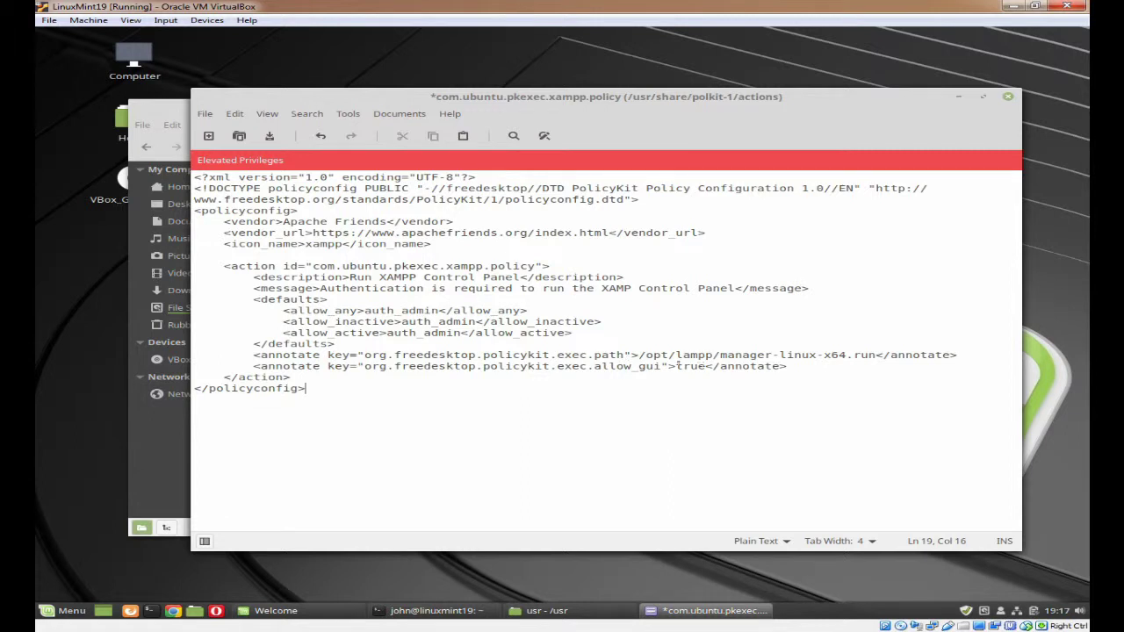
Step: Save the XAMPP policy XML to com.ubuntu.pkexec.xampp.policy
click(270, 136)
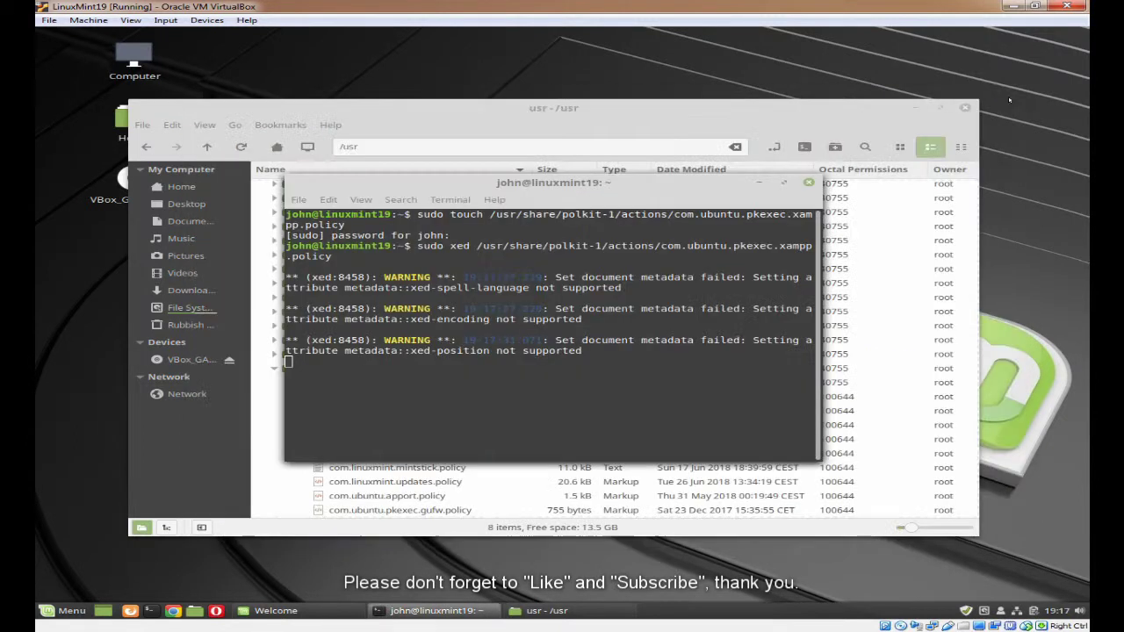
Step: Close Xed and bring the Nemo window showing /usr back to the front
click(1009, 97)
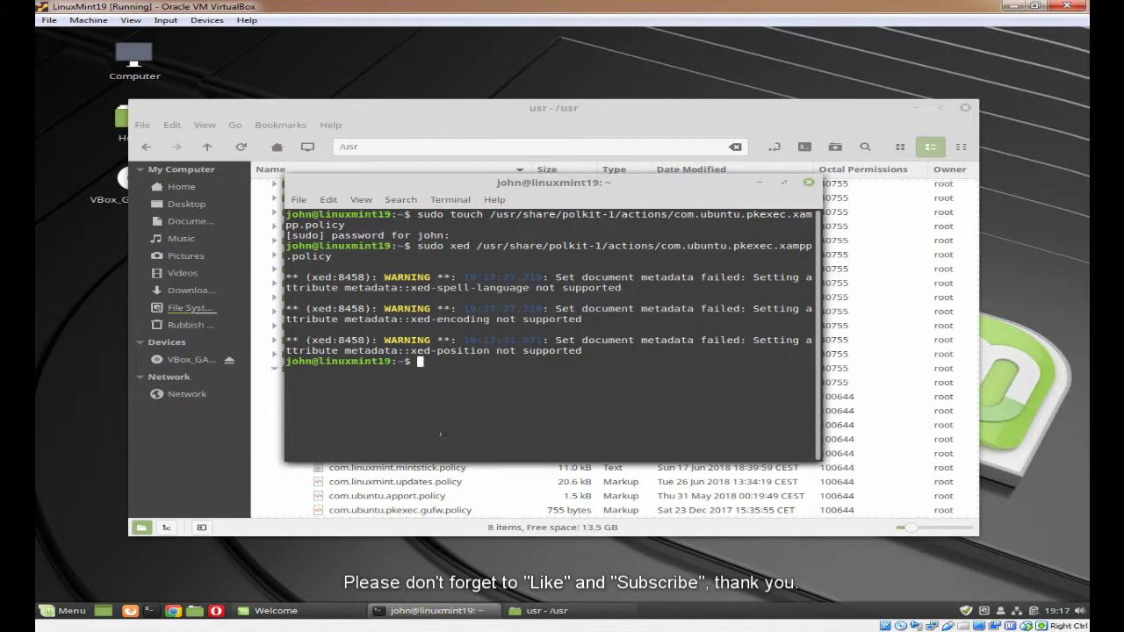
click(700, 110)
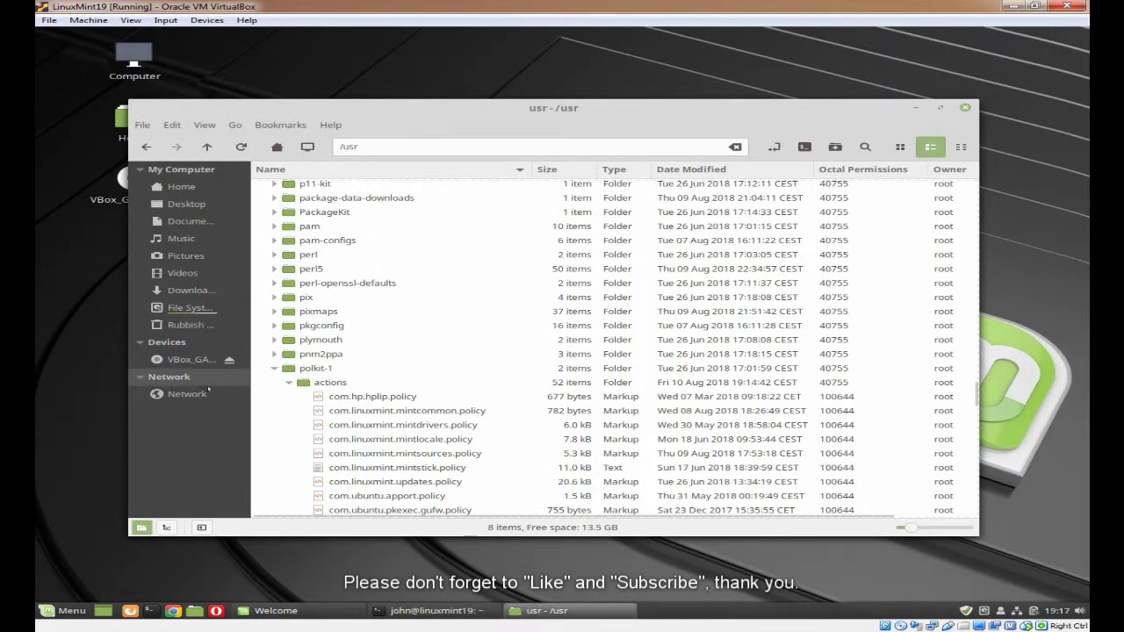
Step: Navigate to /opt/lampp/htdocs and open favicon.ico in the image viewer
click(277, 147)
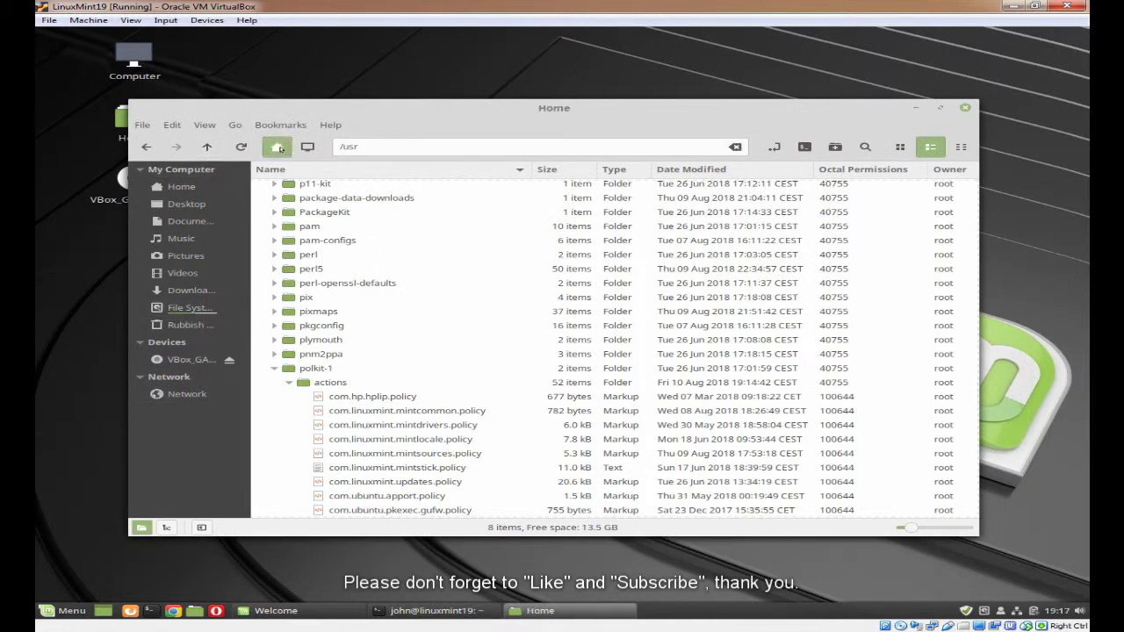
click(192, 311)
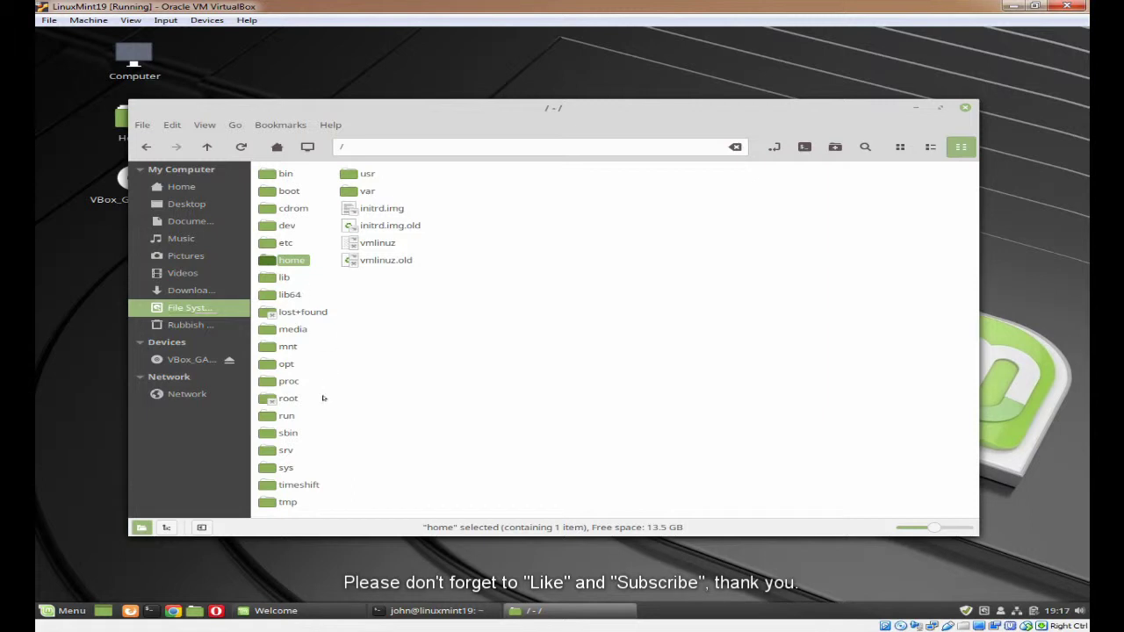
double_click(281, 363)
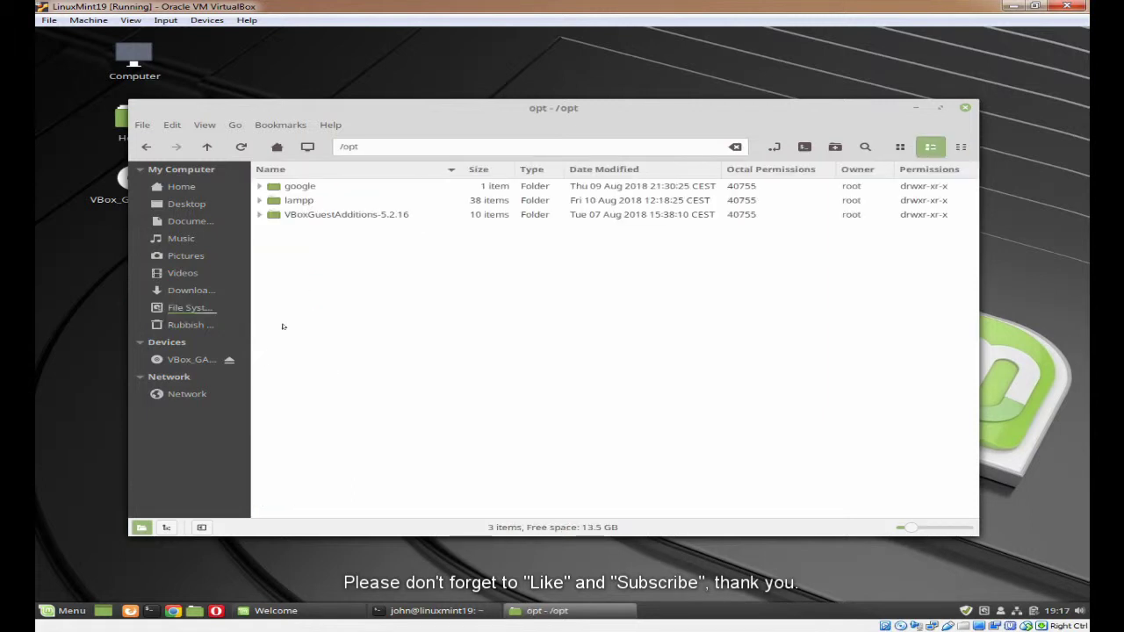
click(272, 200)
double_click(272, 200)
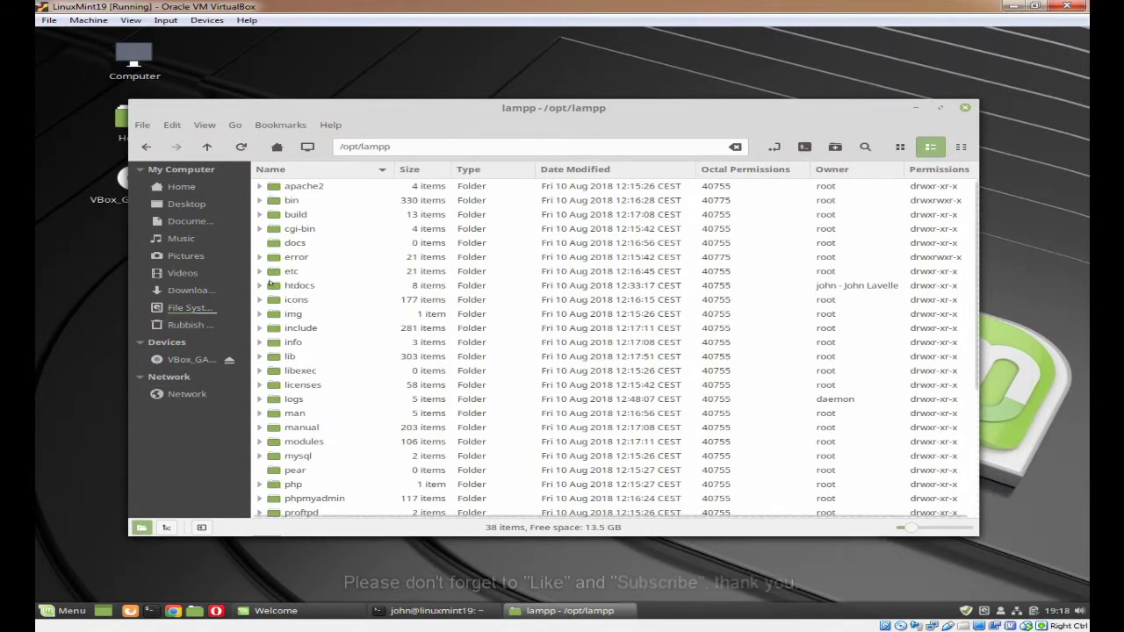
double_click(272, 285)
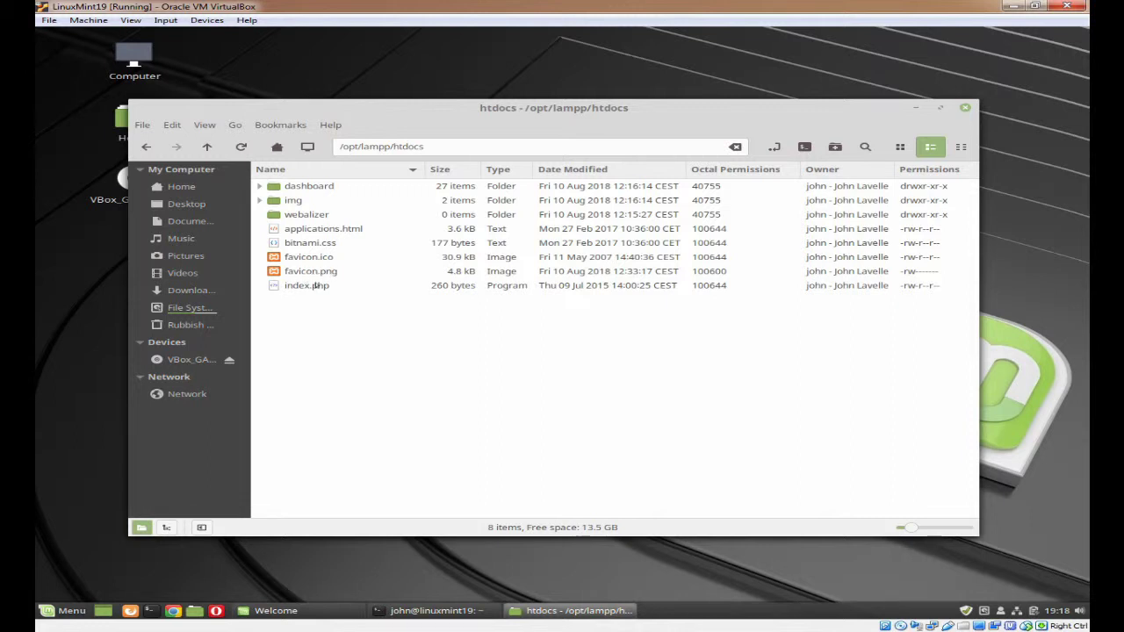
double_click(307, 258)
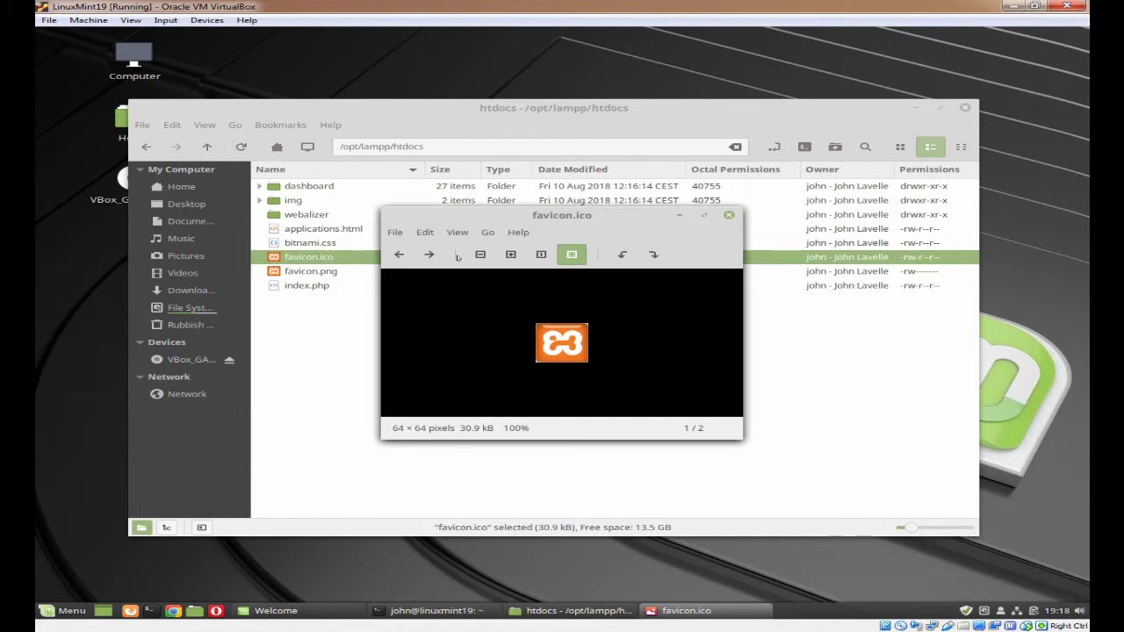
Step: Save the favicon as favicon.png with PNG file type in htdocs, then close Xviewer
click(395, 233)
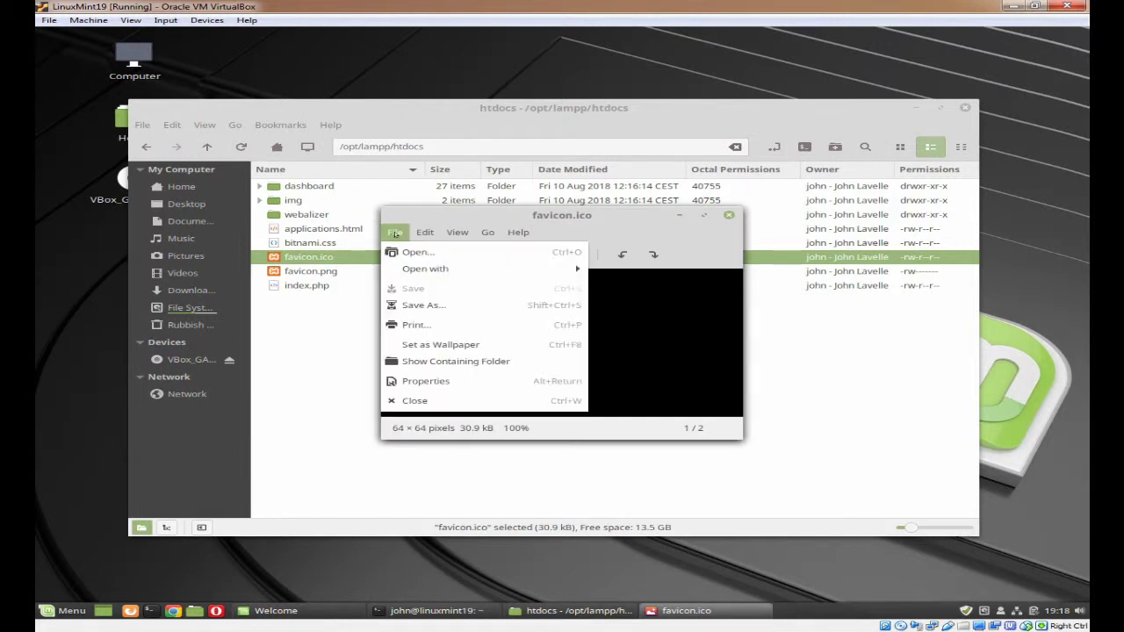
click(417, 304)
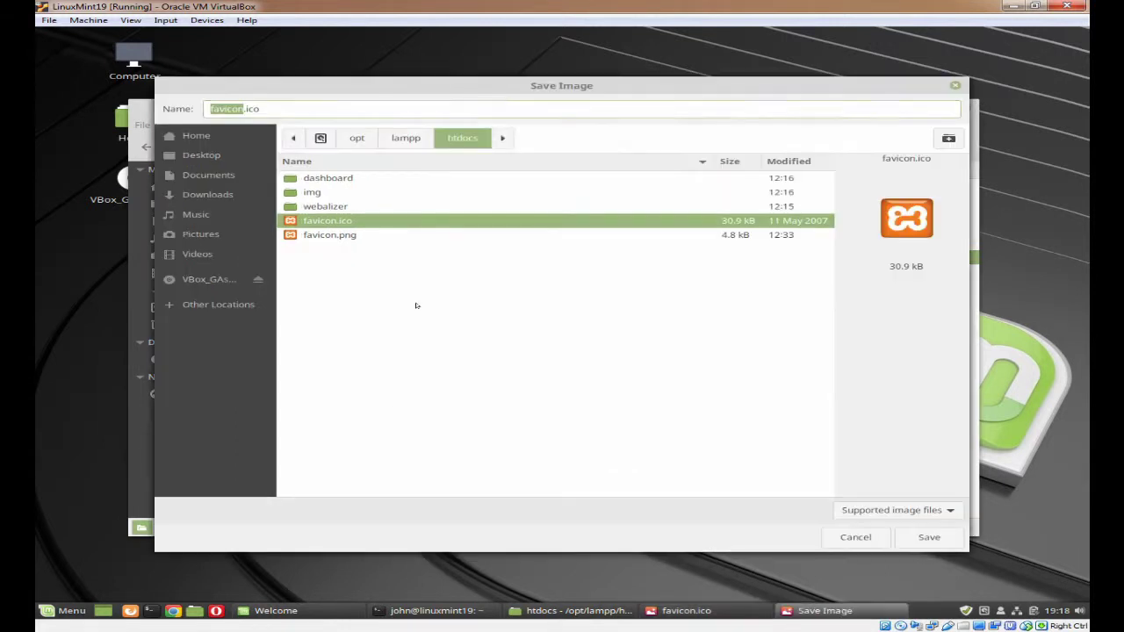
click(260, 108)
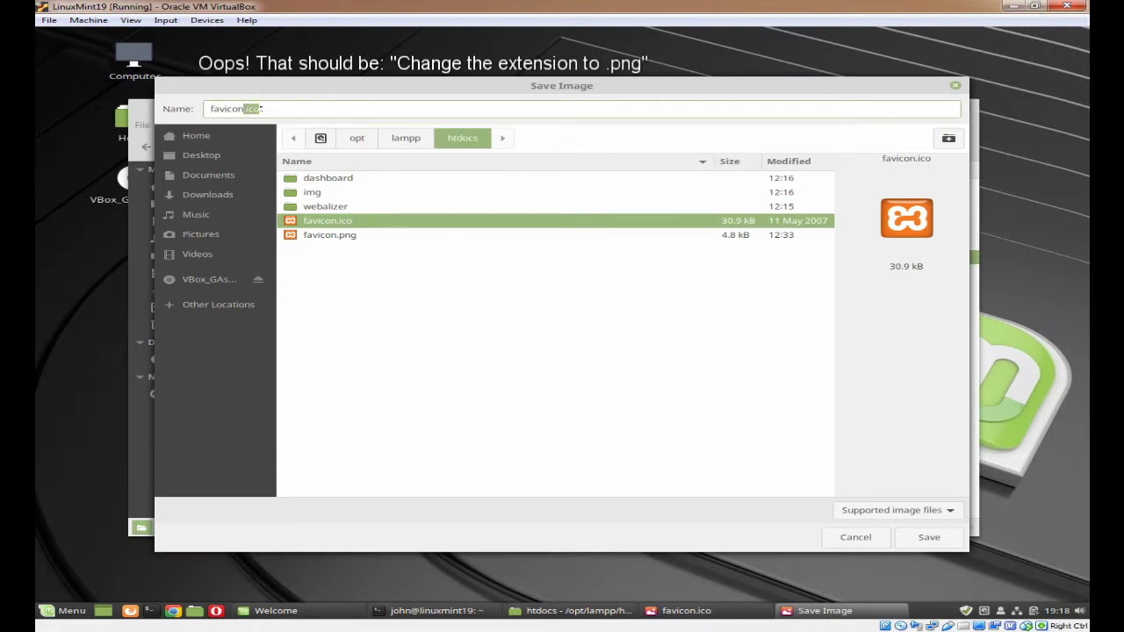
key(BackSpace)
key(BackSpace)
key(BackSpace)
text(png)
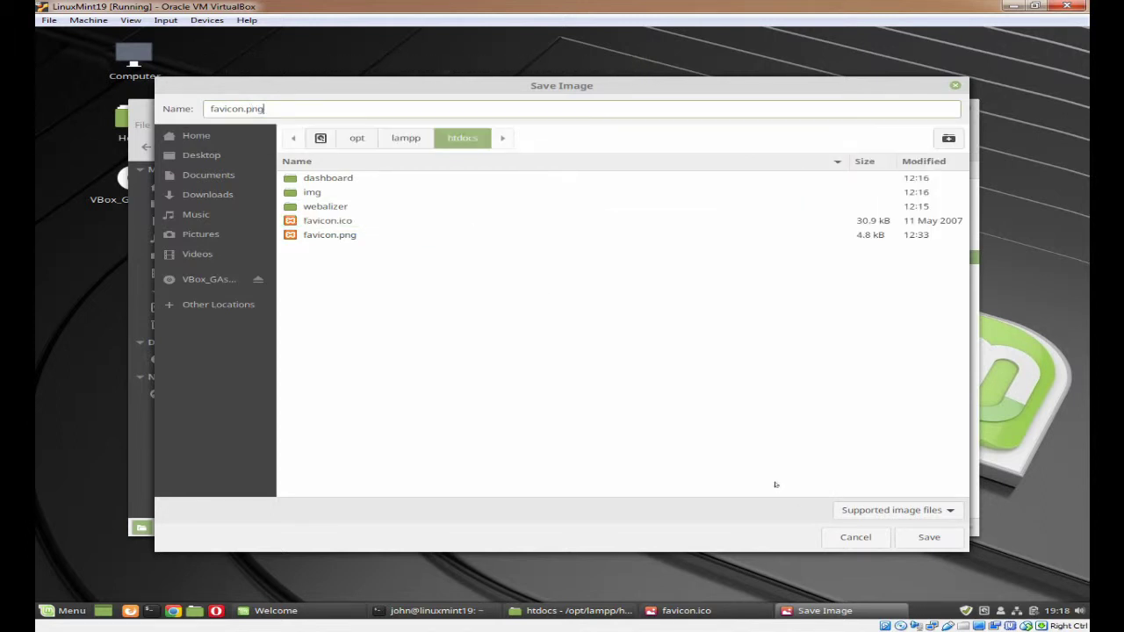
click(899, 512)
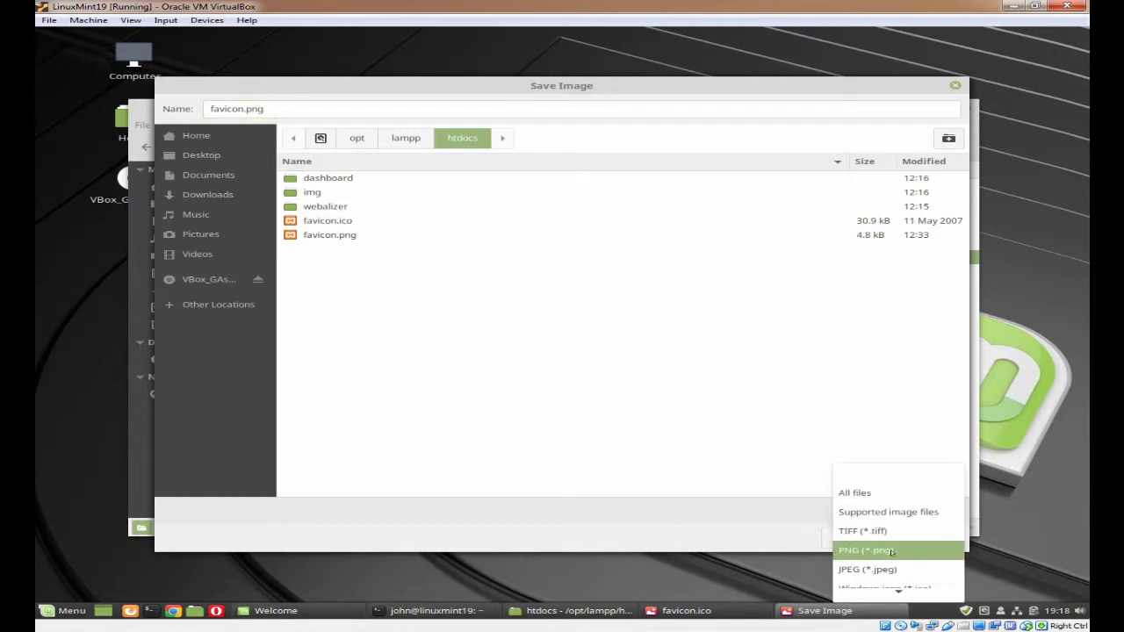
click(891, 546)
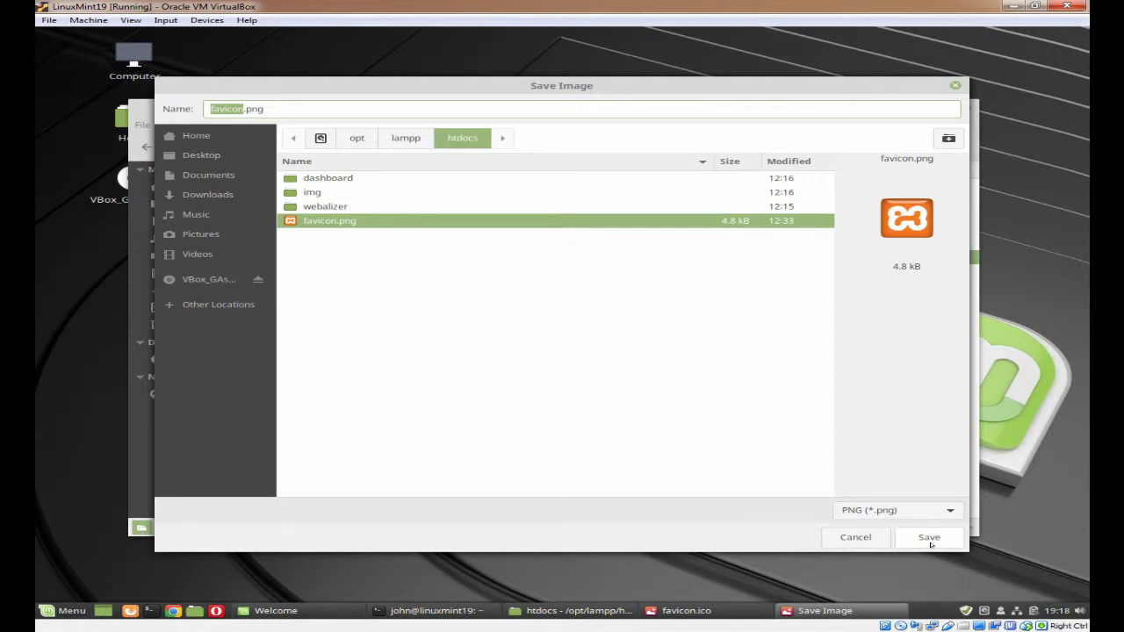
click(869, 541)
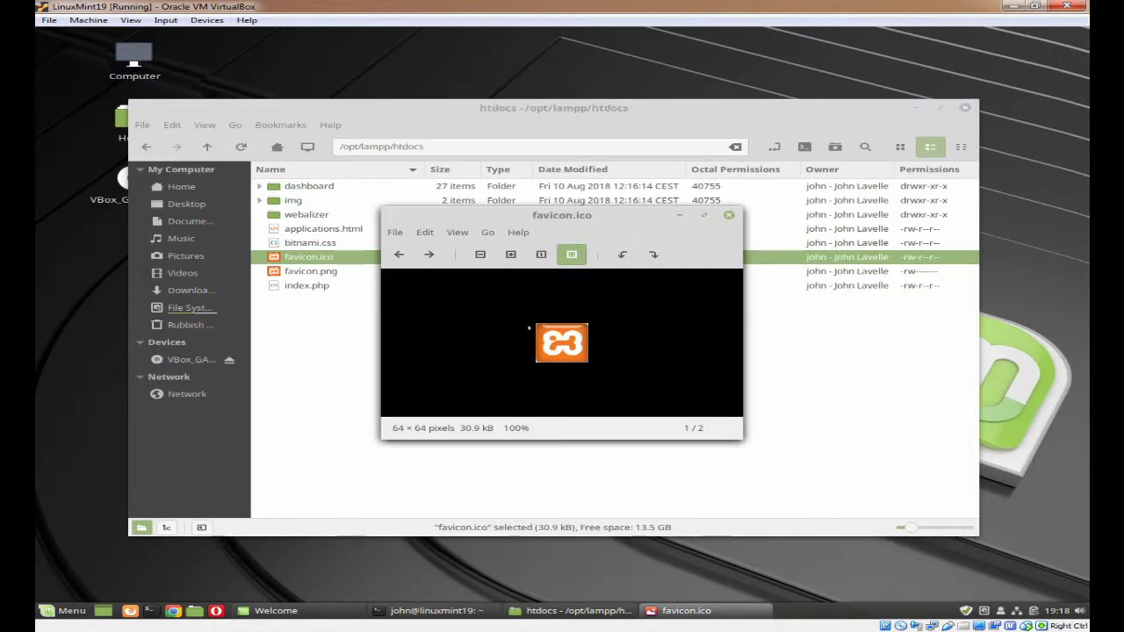
click(729, 214)
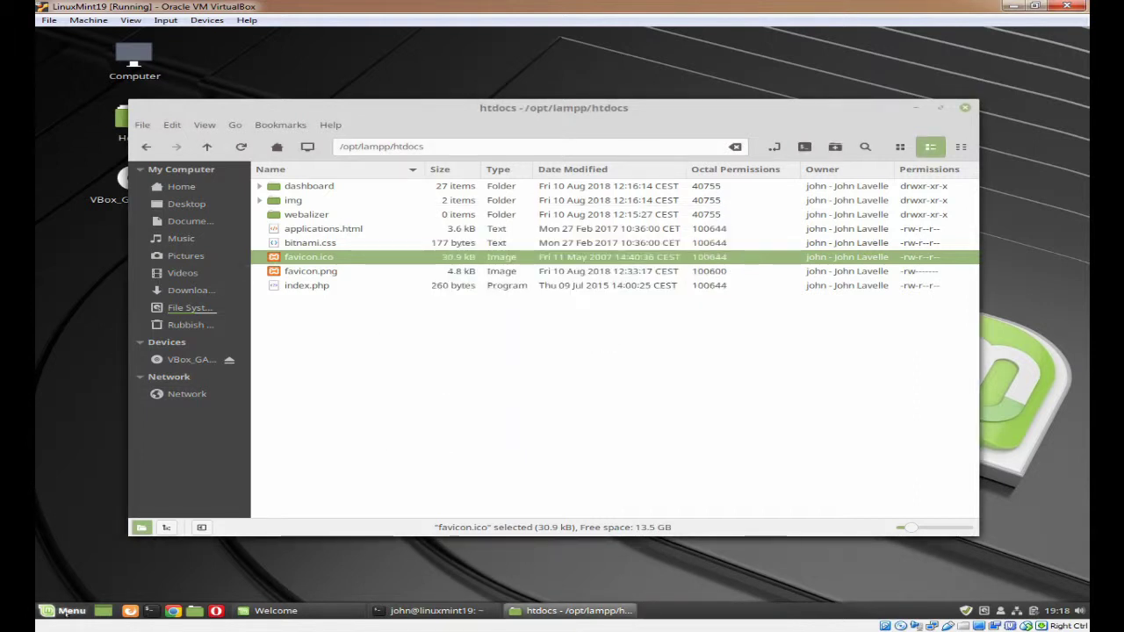
Step: Open the menu editor from the Menu applet's Configure settings on the Menu tab
right_click(46, 610)
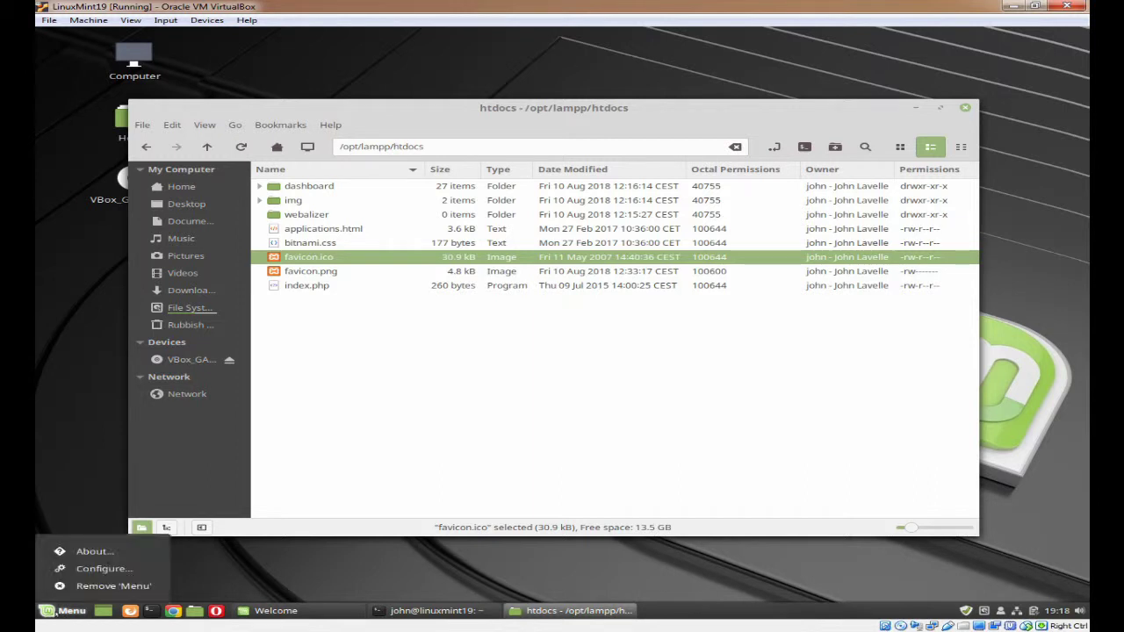
click(93, 571)
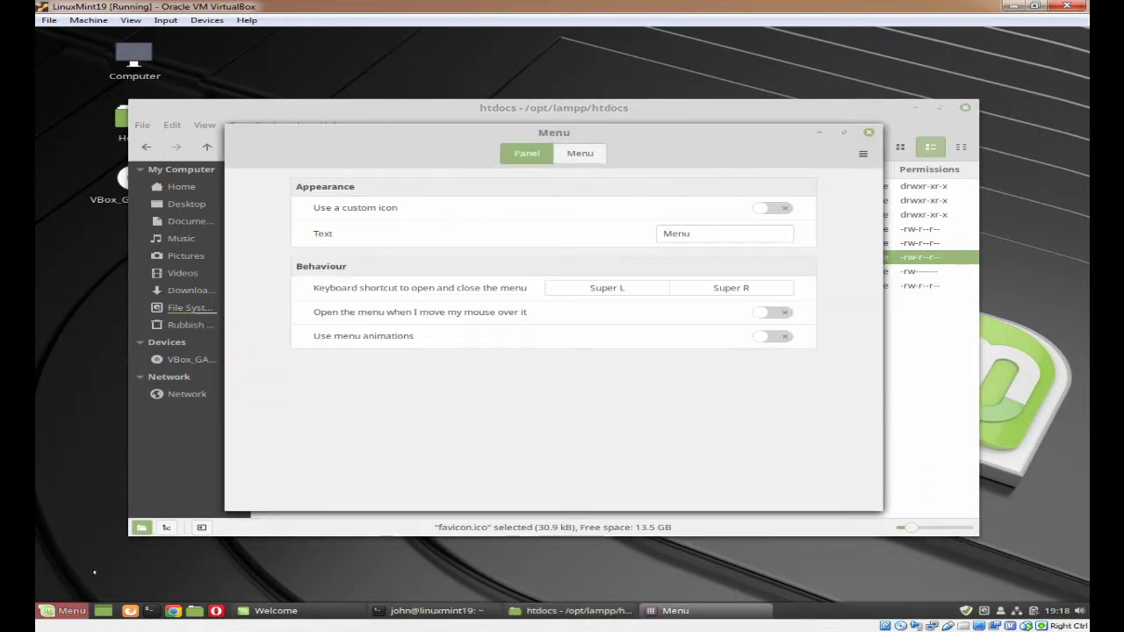
click(585, 154)
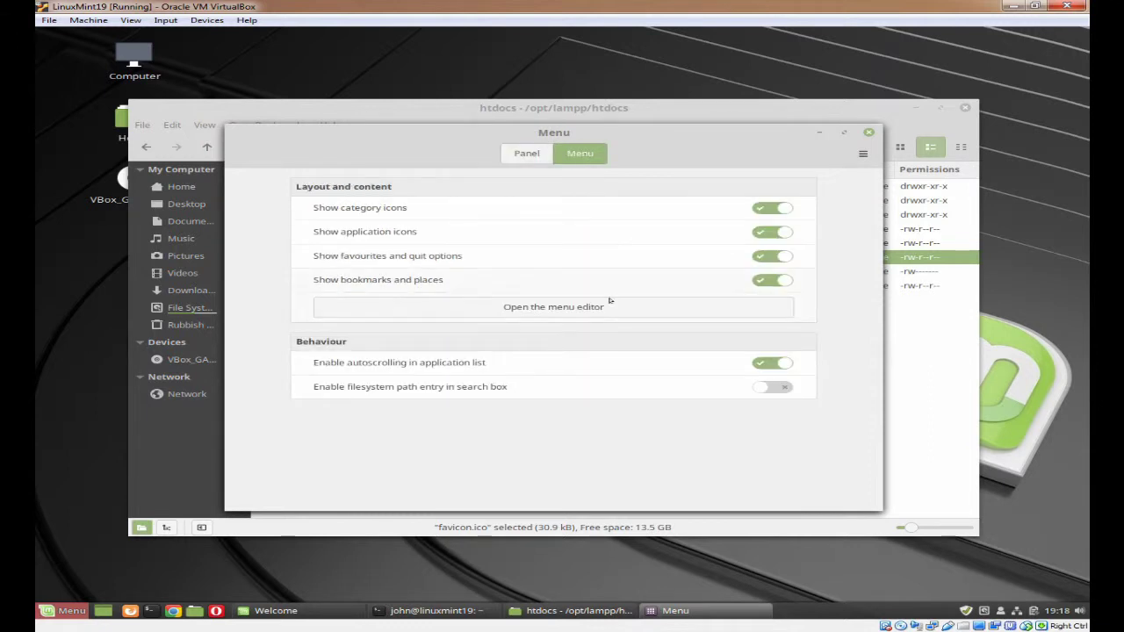
click(546, 307)
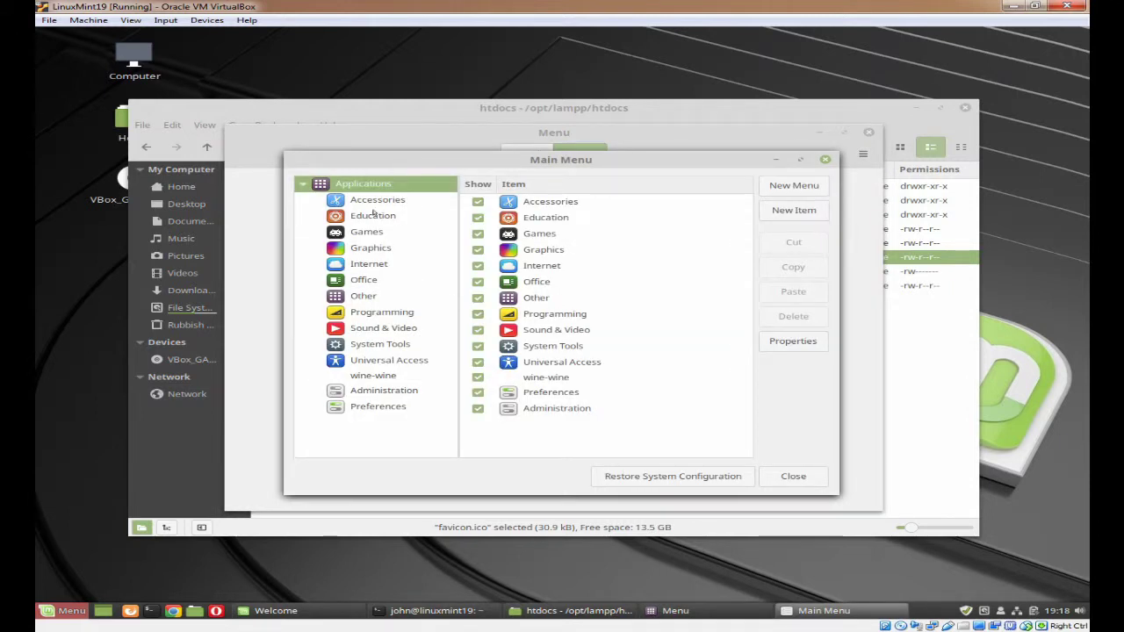
Step: Create a new Internet-category launcher named XAMPP, ready for its command
click(369, 265)
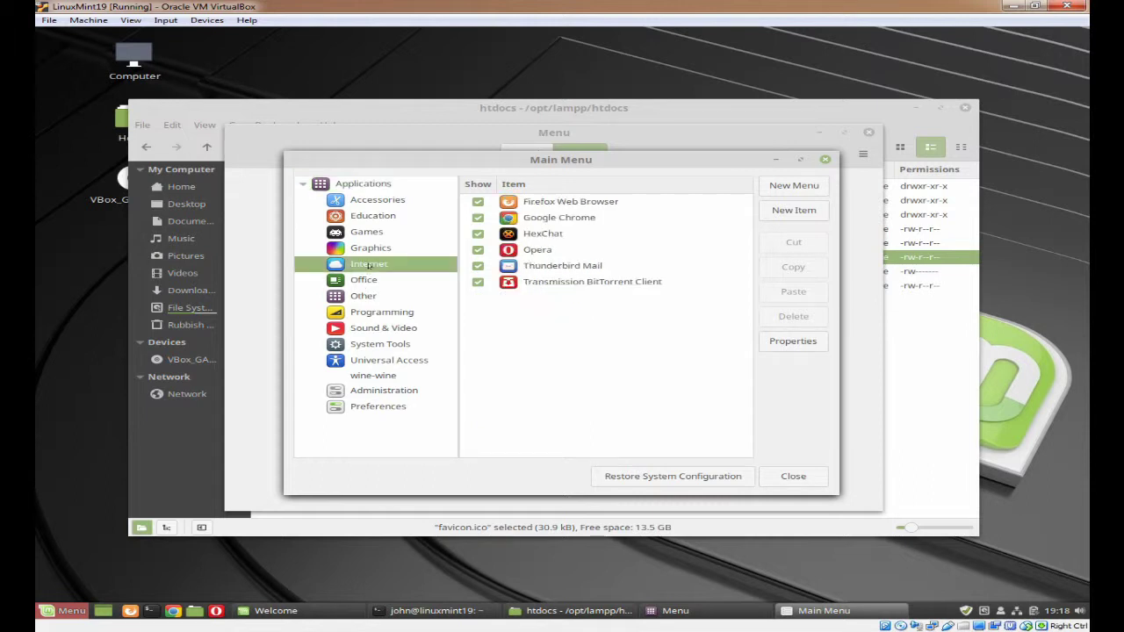
click(778, 212)
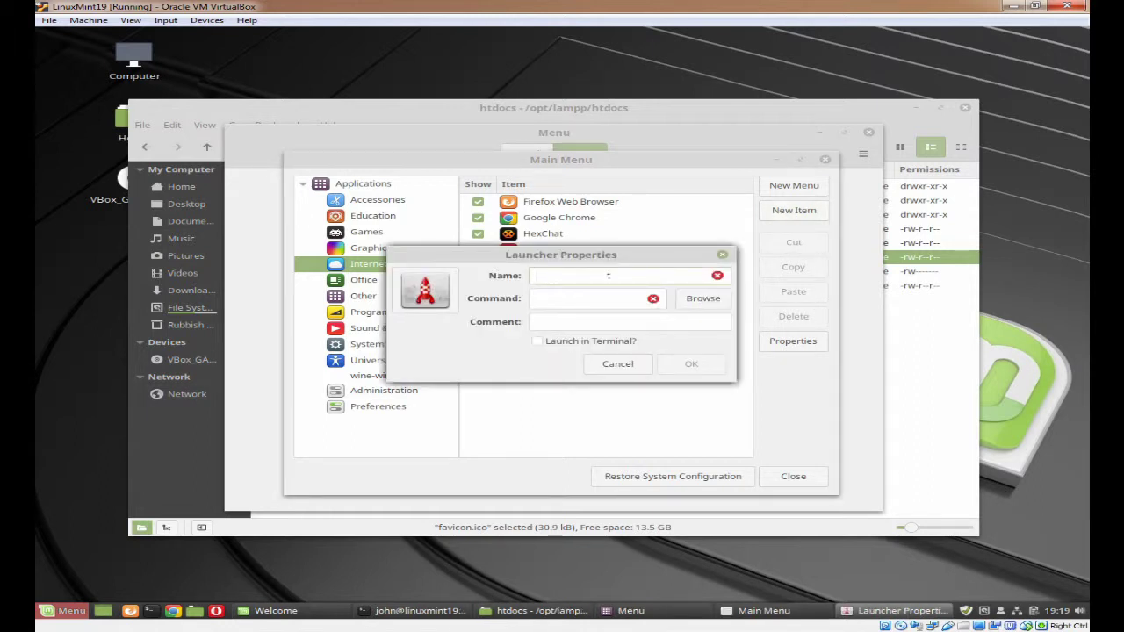
text(XAMPP)
click(598, 297)
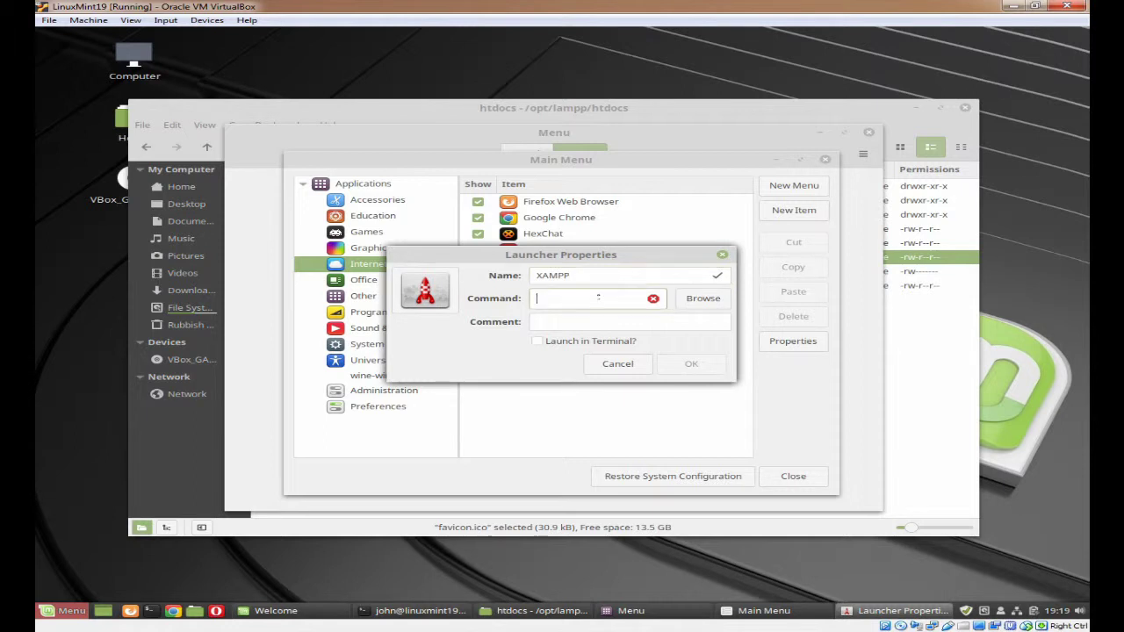
Step: Set the launcher command to /opt/lampp/manager-linux-x64.run, prefixed with 'pkexec '
click(690, 302)
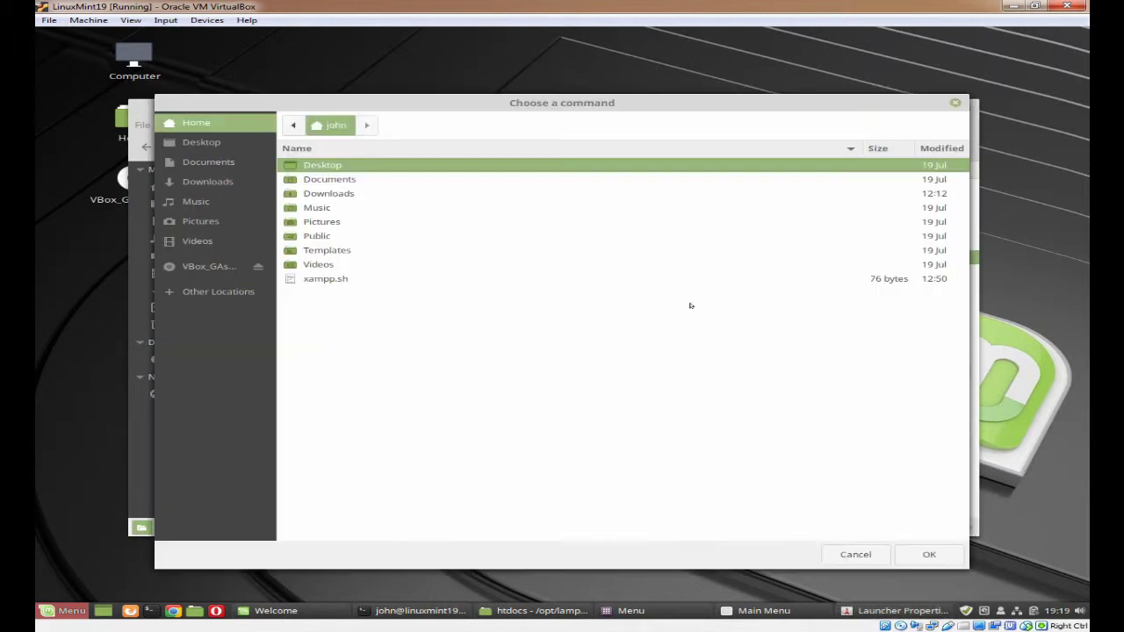
click(204, 291)
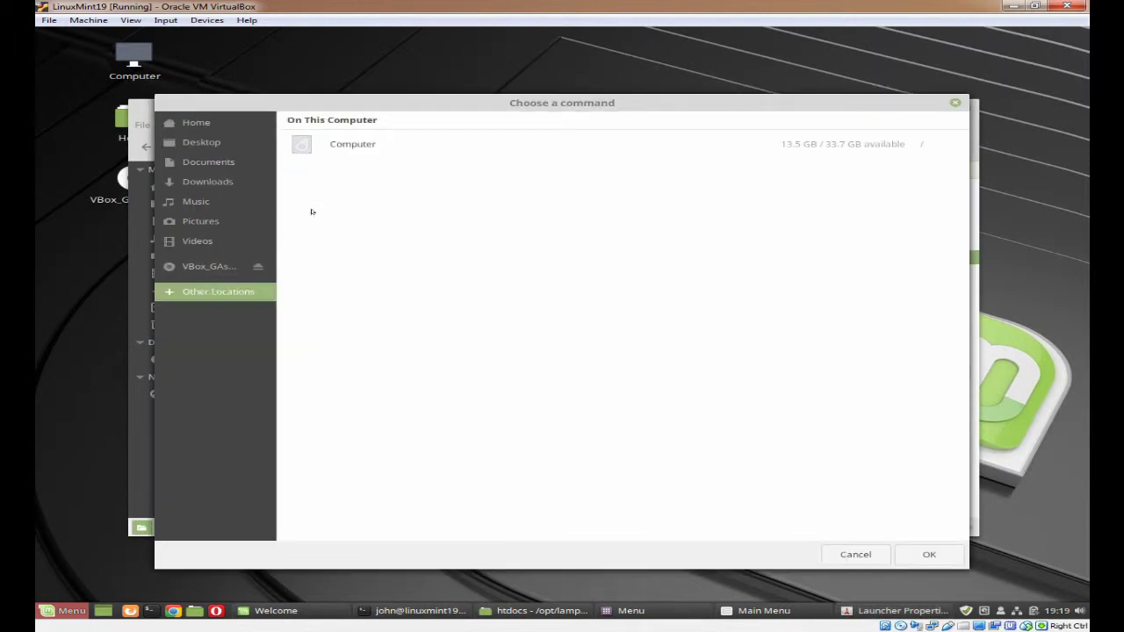
click(355, 147)
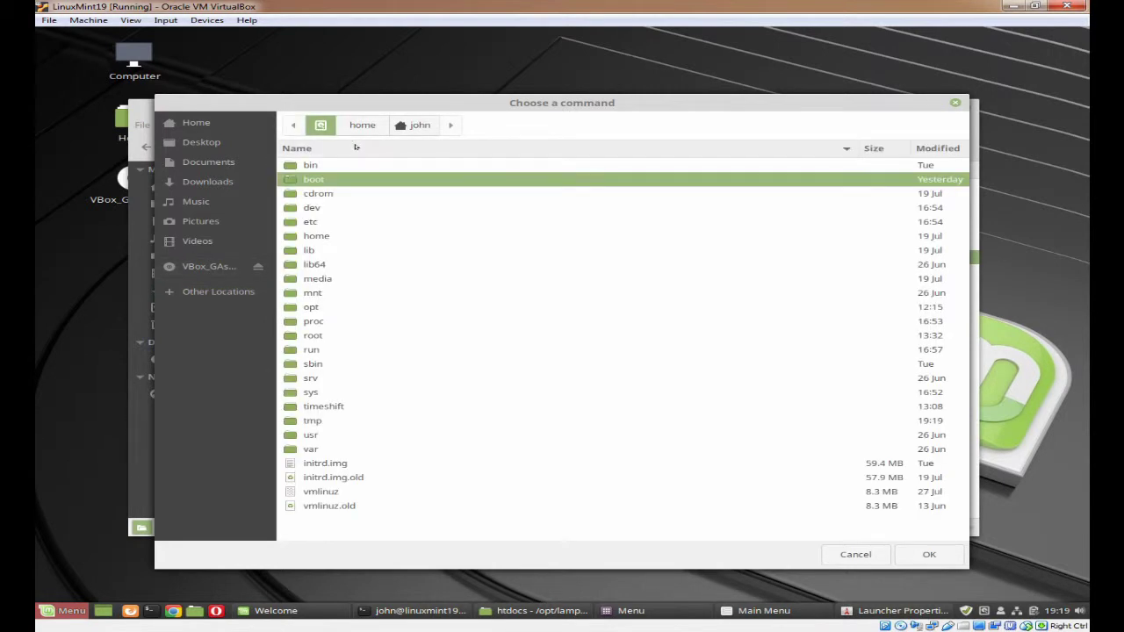
double_click(311, 307)
double_click(292, 180)
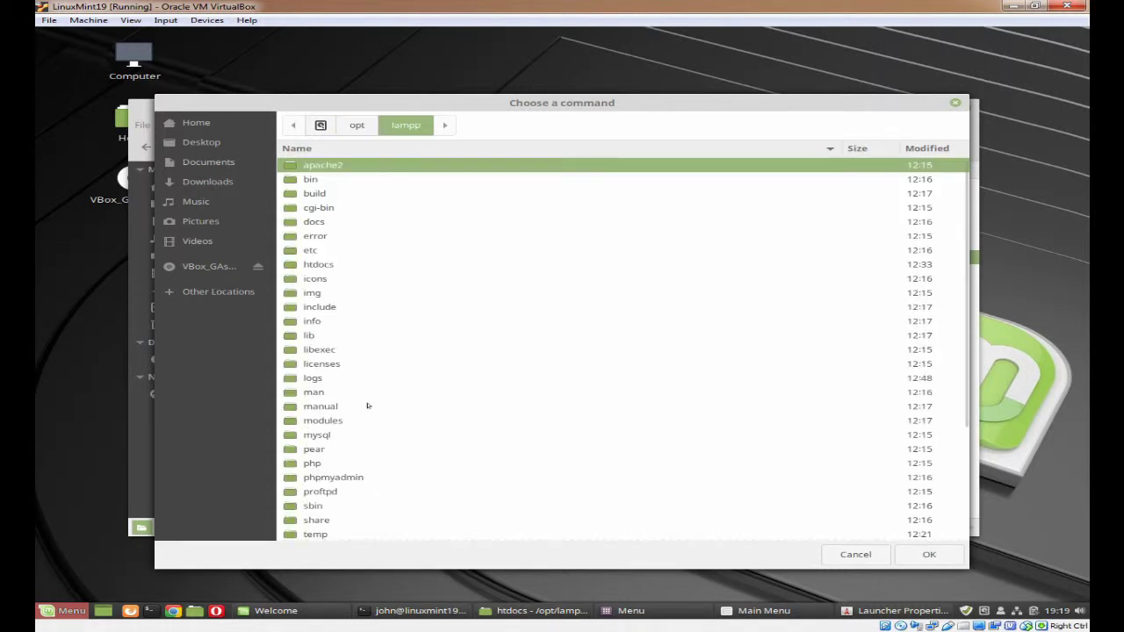
scroll(368, 405, down, 3)
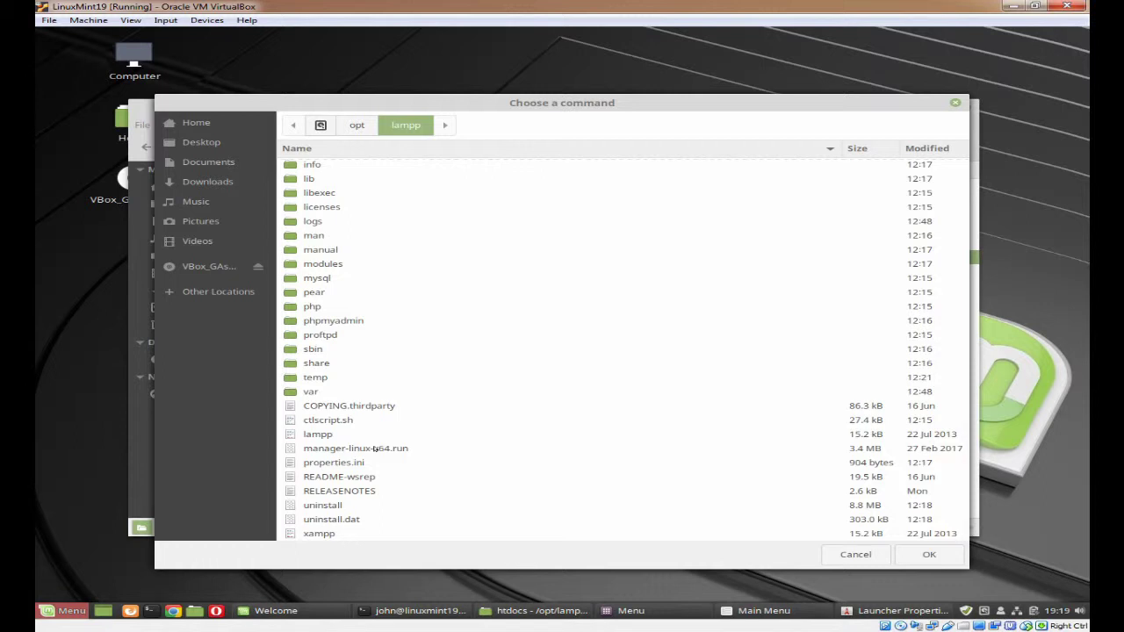
double_click(375, 449)
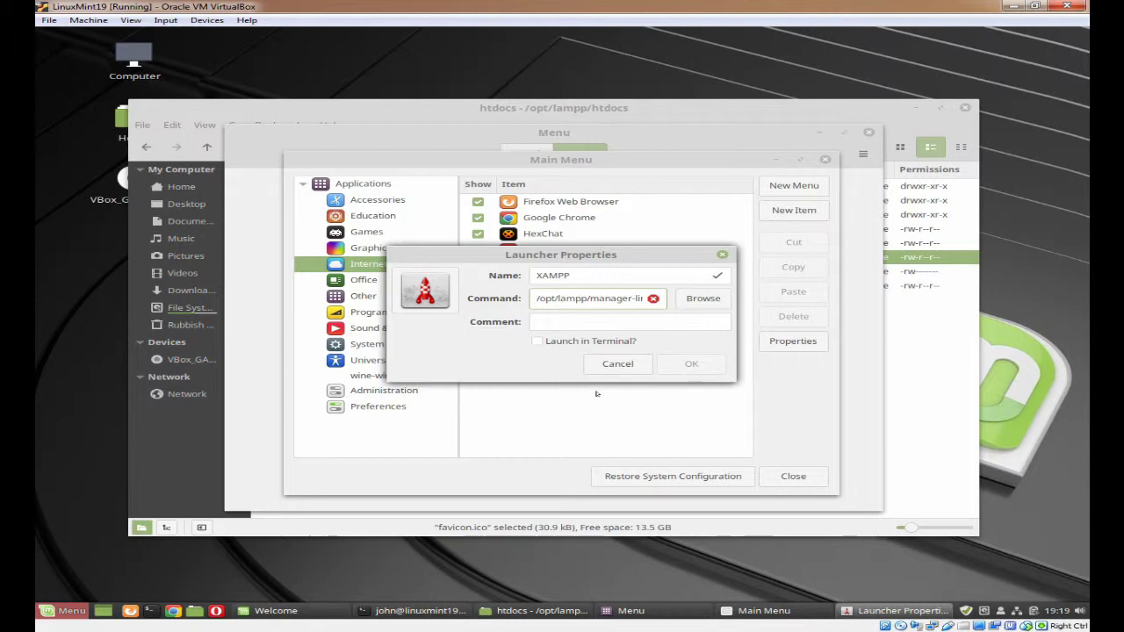
text(pkexec)
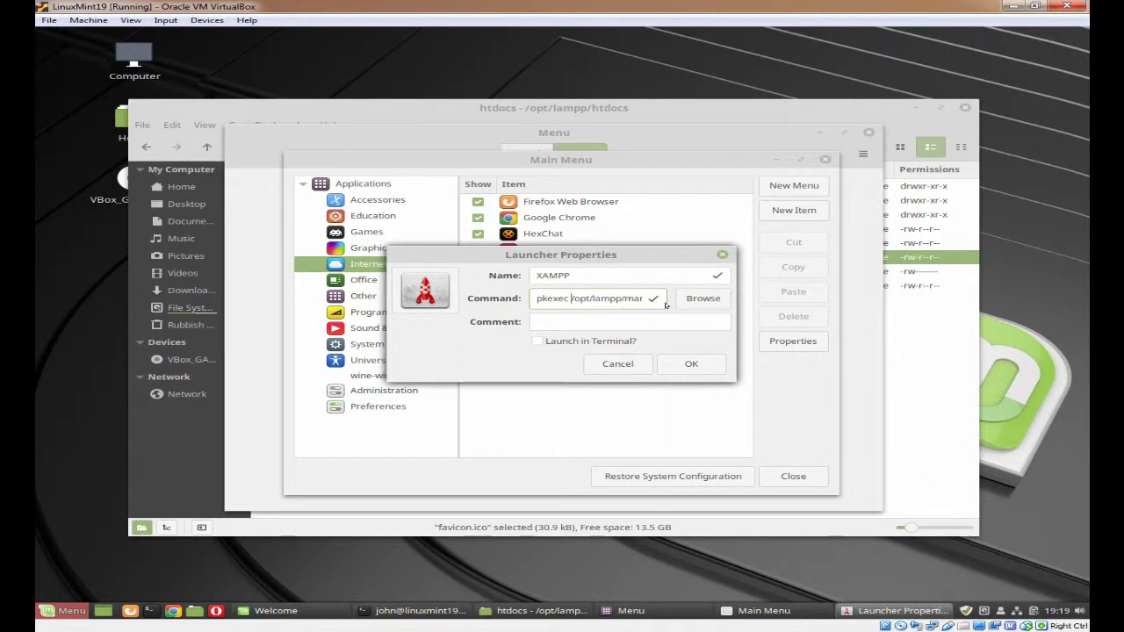
click(606, 323)
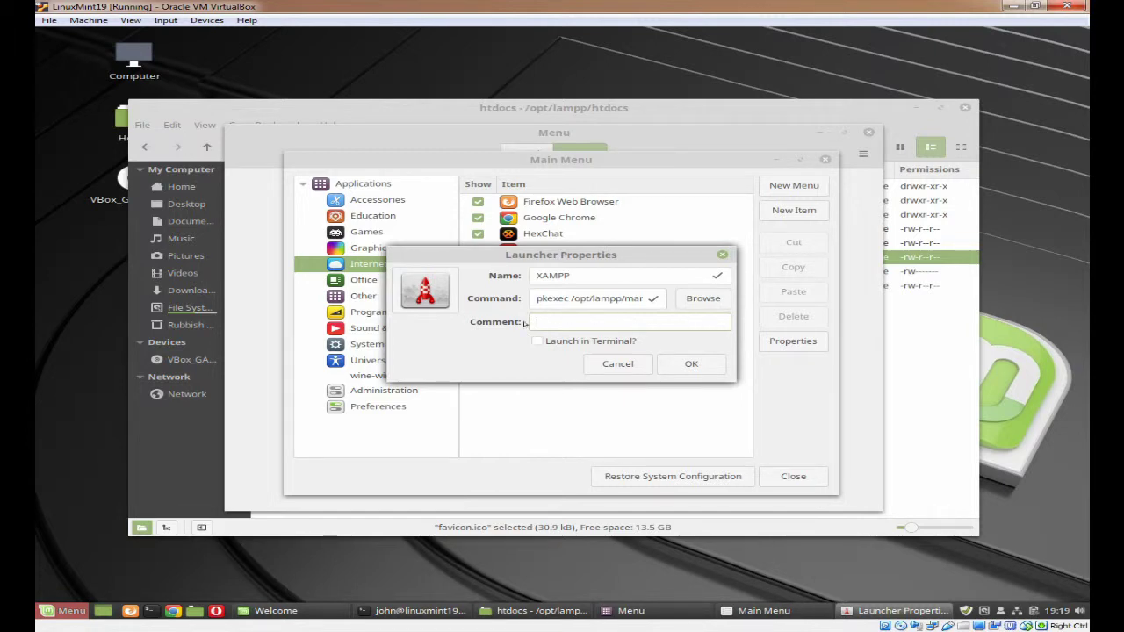
Step: Set the launcher icon to favicon.png from /opt/lampp/htdocs
click(428, 297)
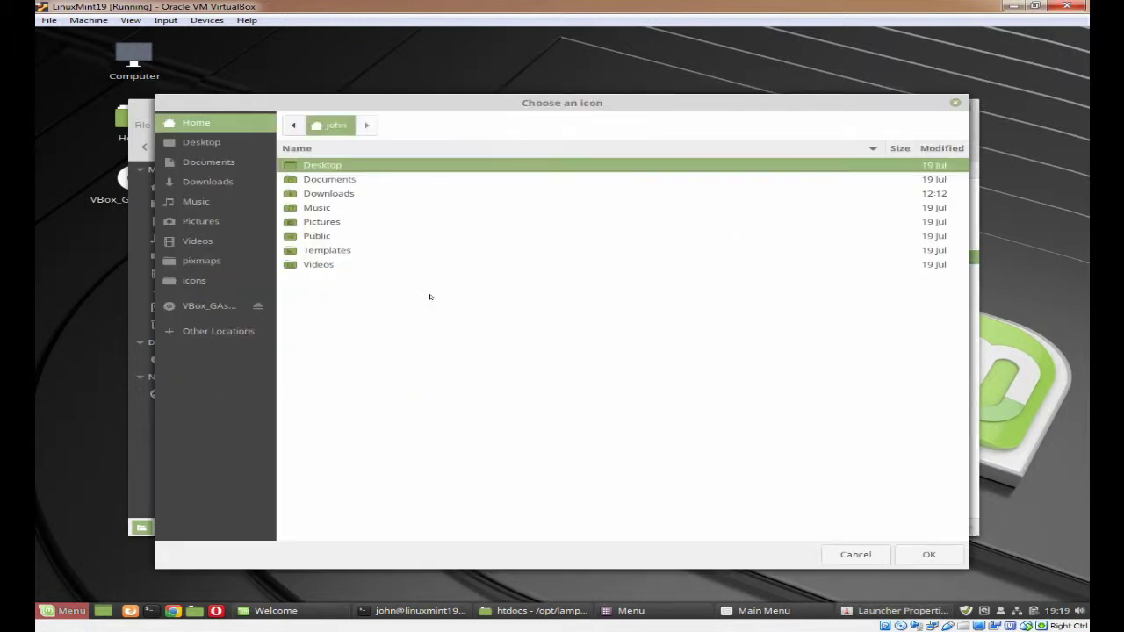
click(211, 332)
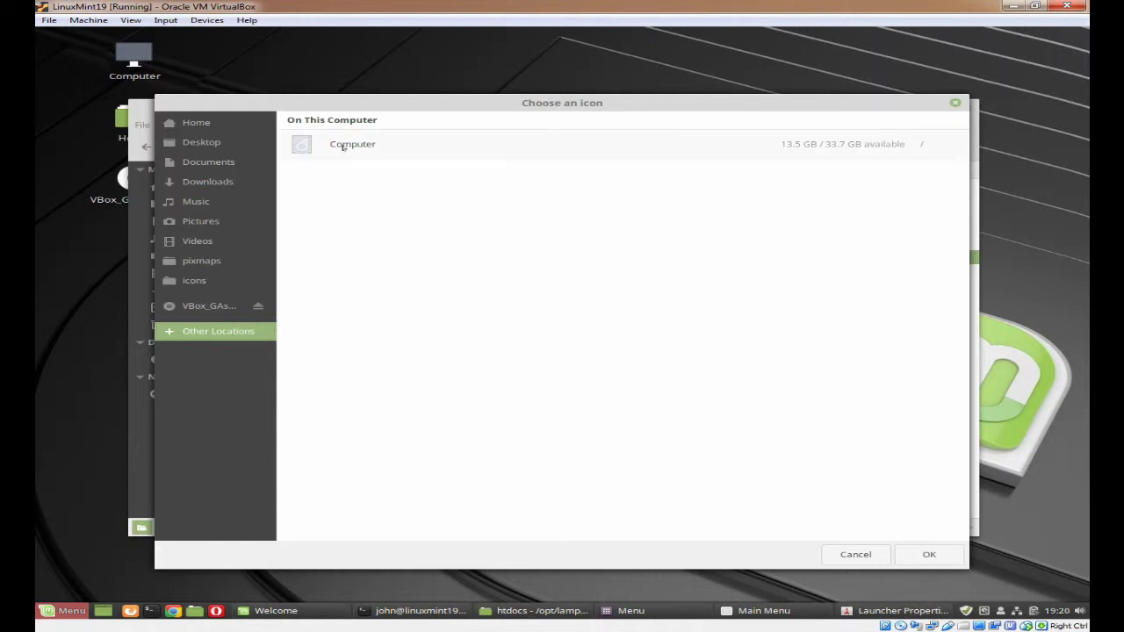
click(343, 147)
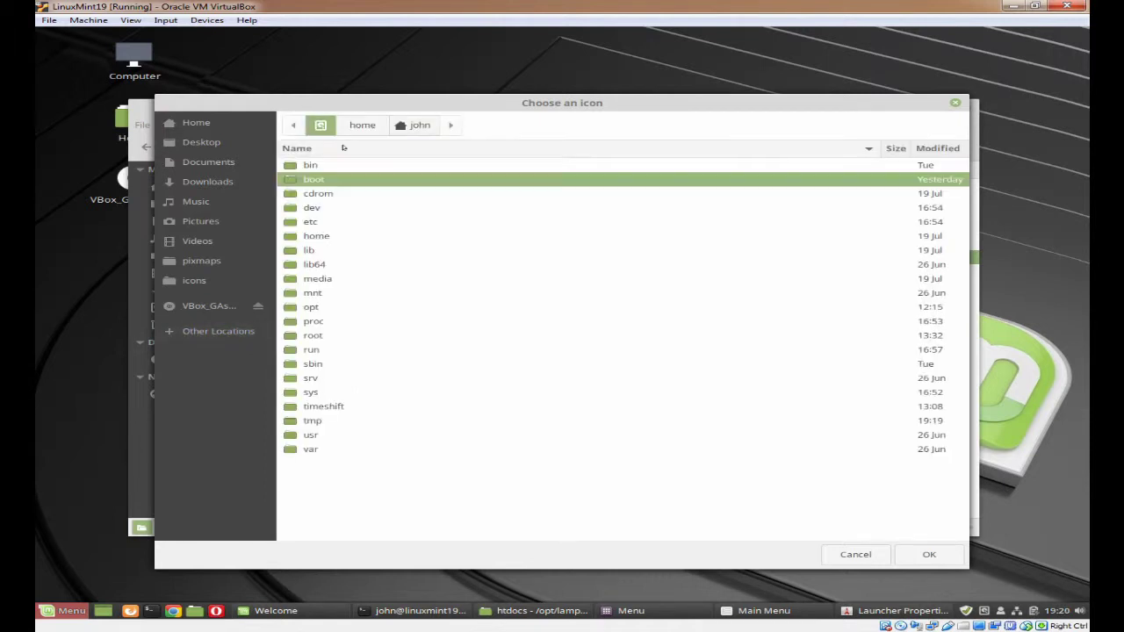
double_click(308, 307)
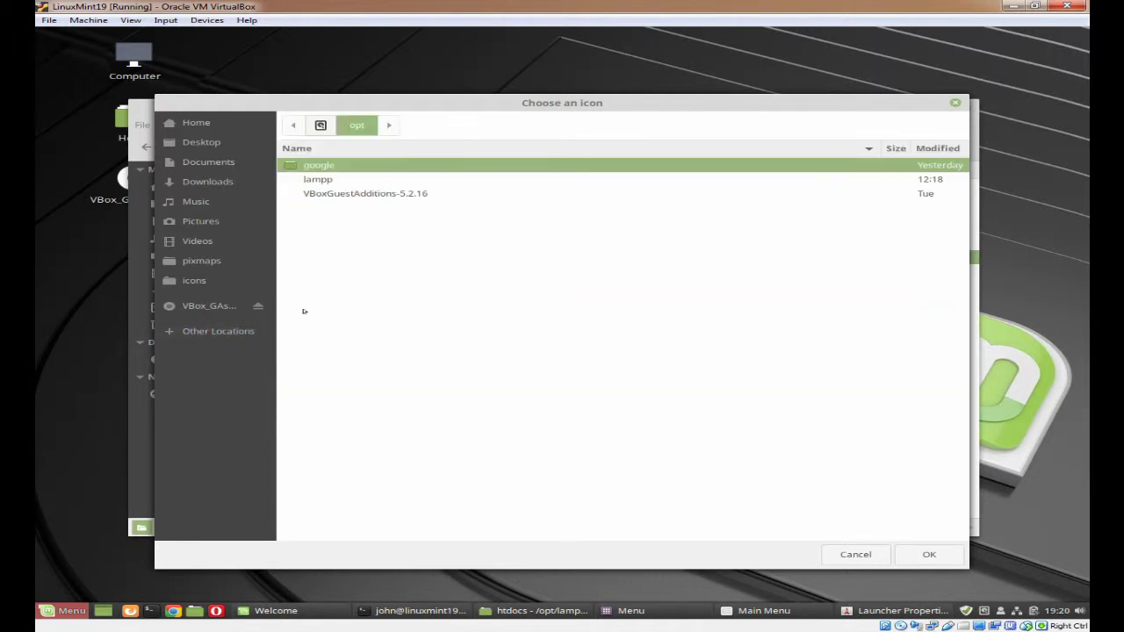
double_click(319, 180)
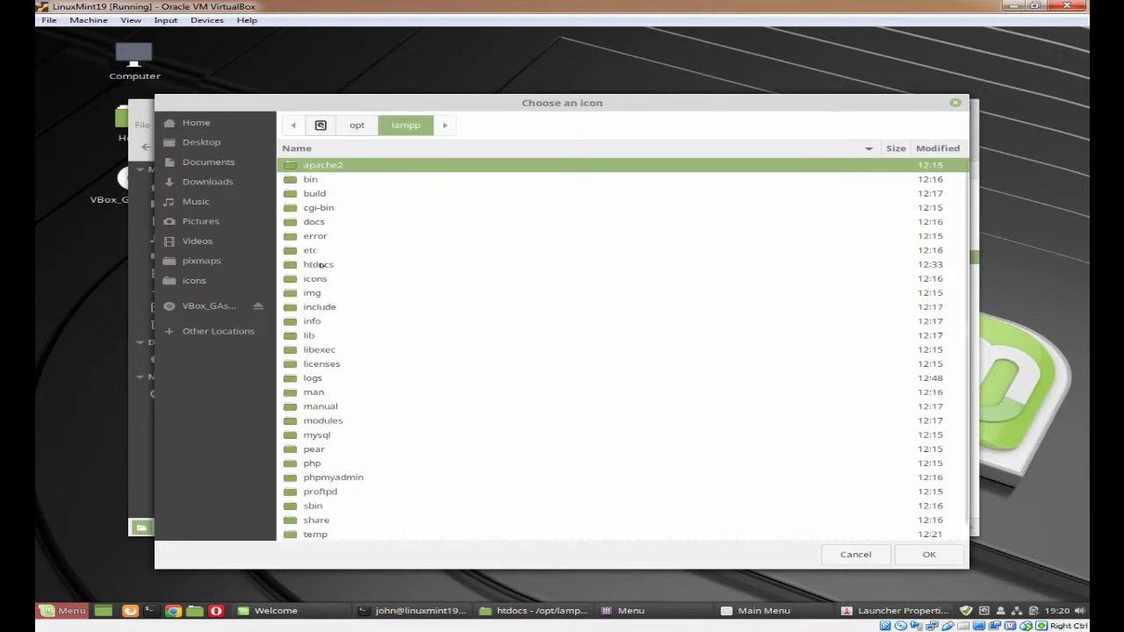
double_click(321, 265)
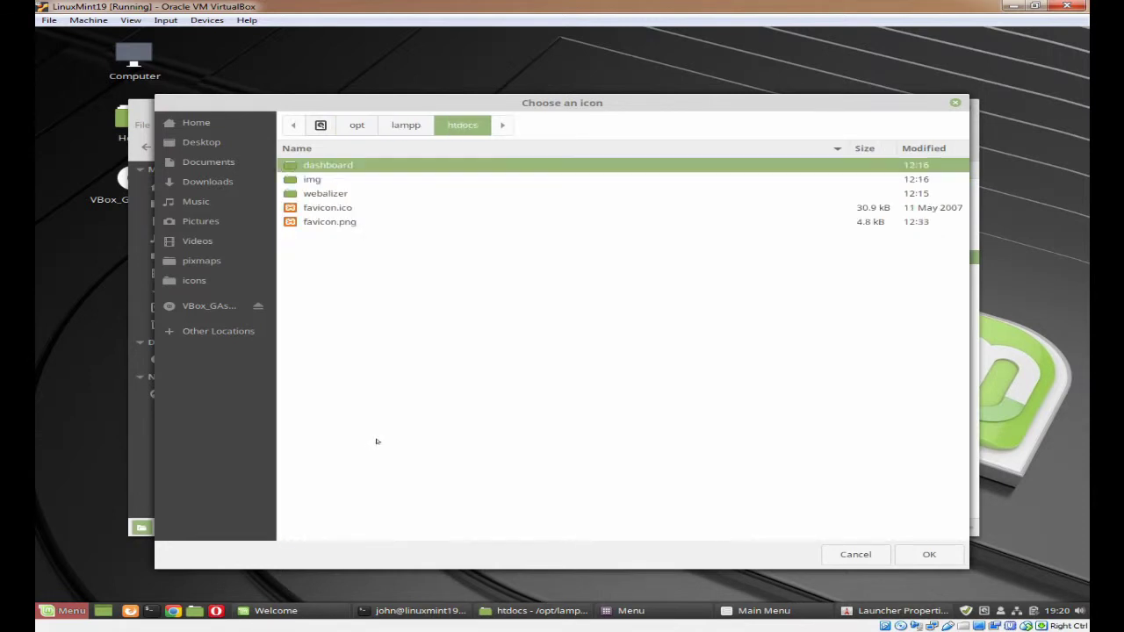
click(347, 225)
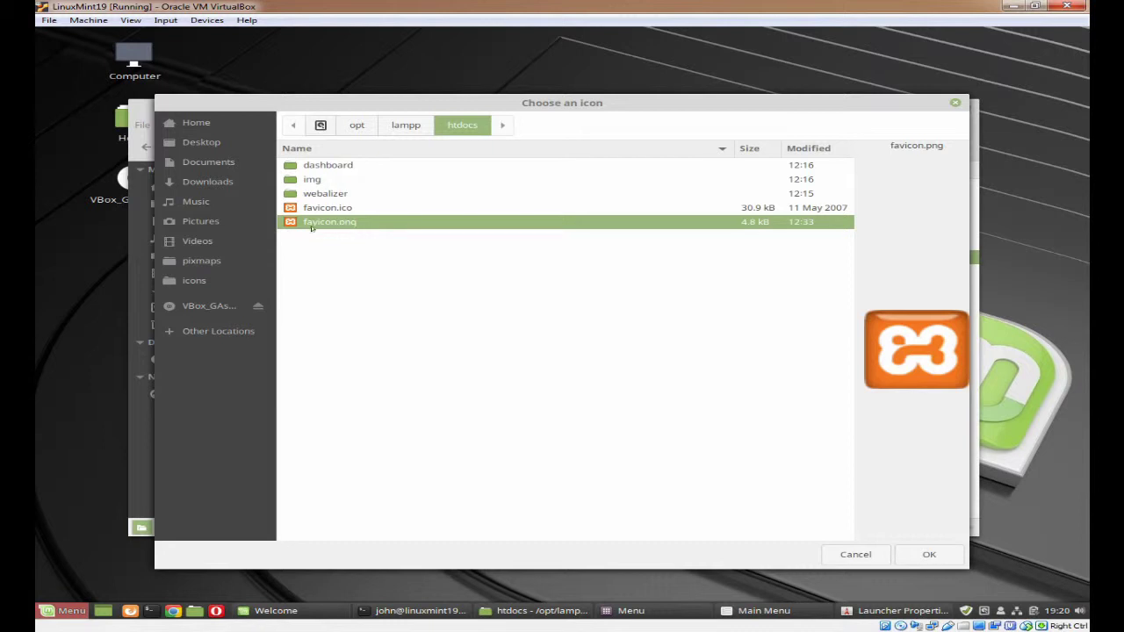
click(933, 555)
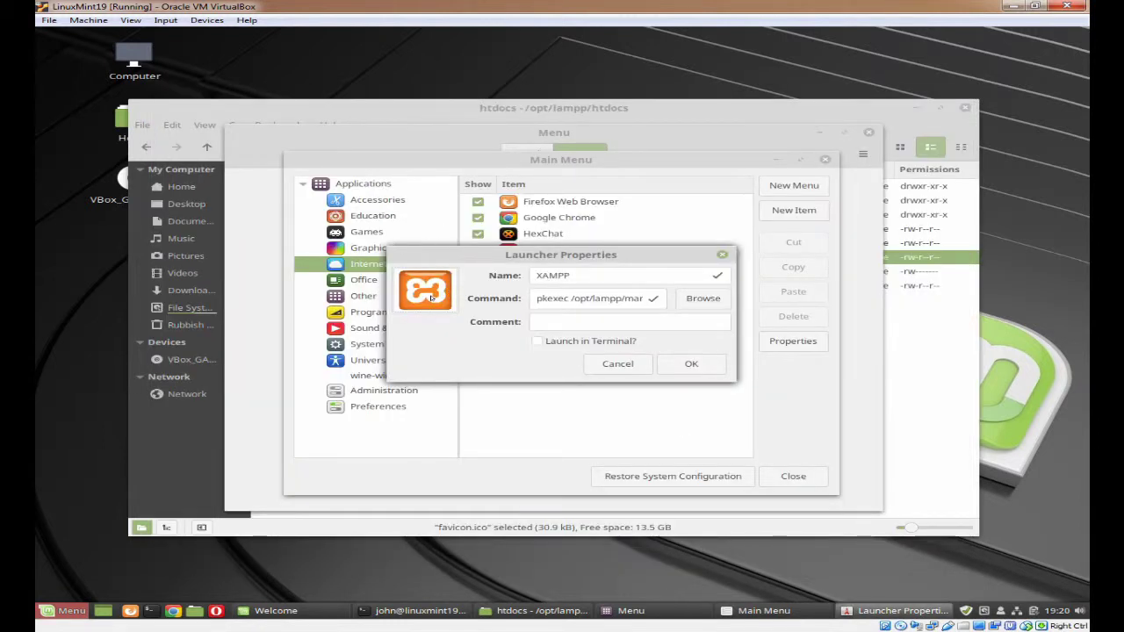
Step: Save the XAMPP launcher and close the Main Menu editor and Menu settings windows
click(691, 365)
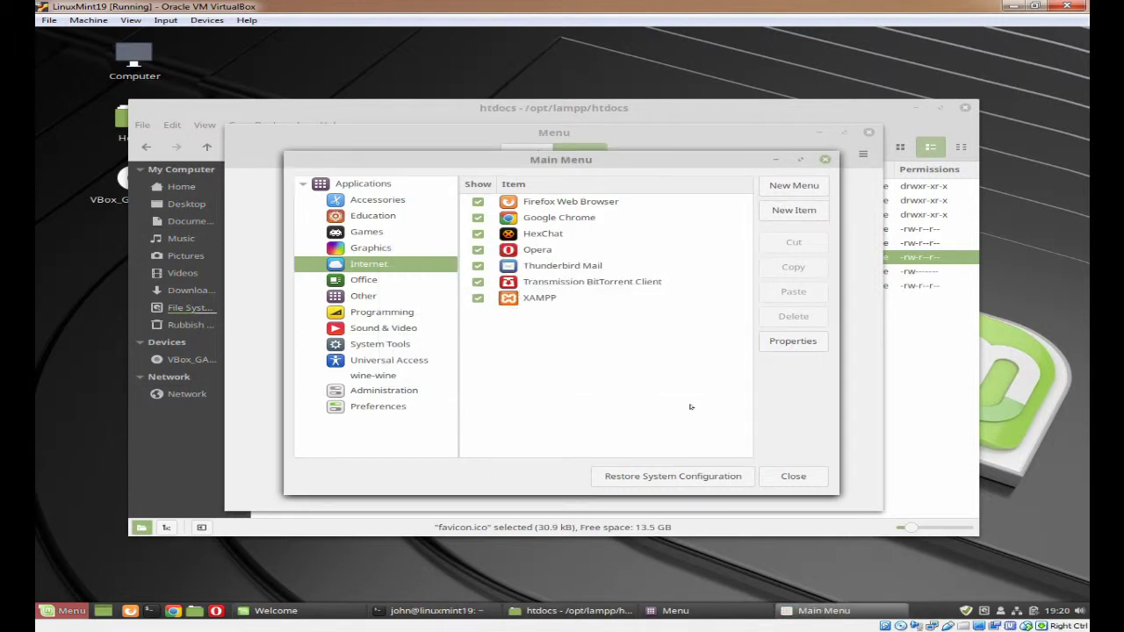
click(792, 477)
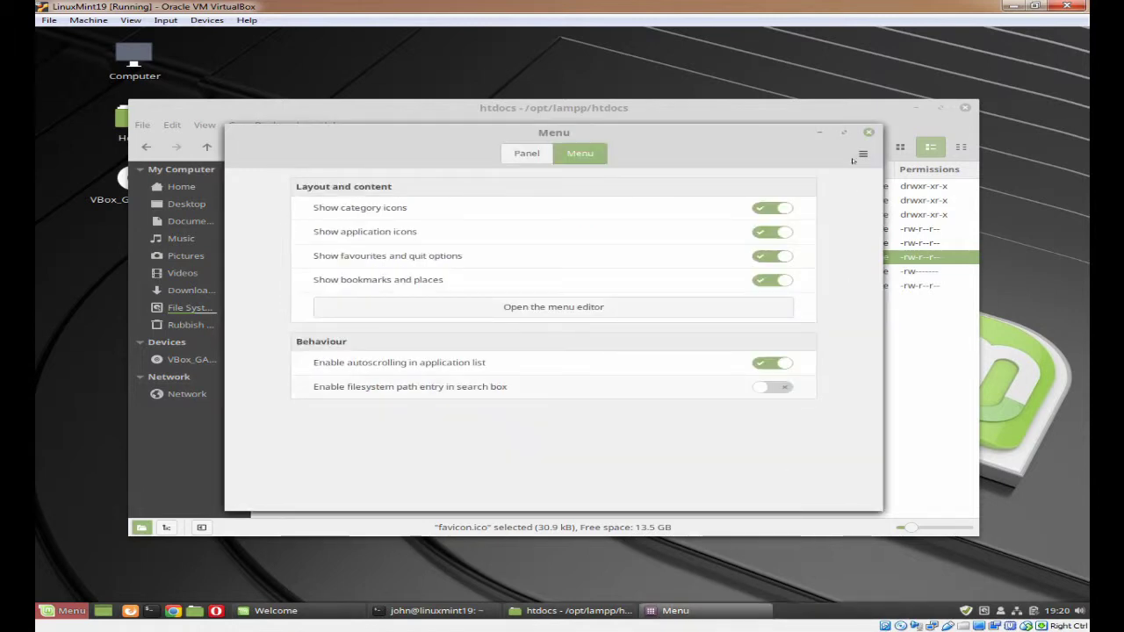
click(867, 132)
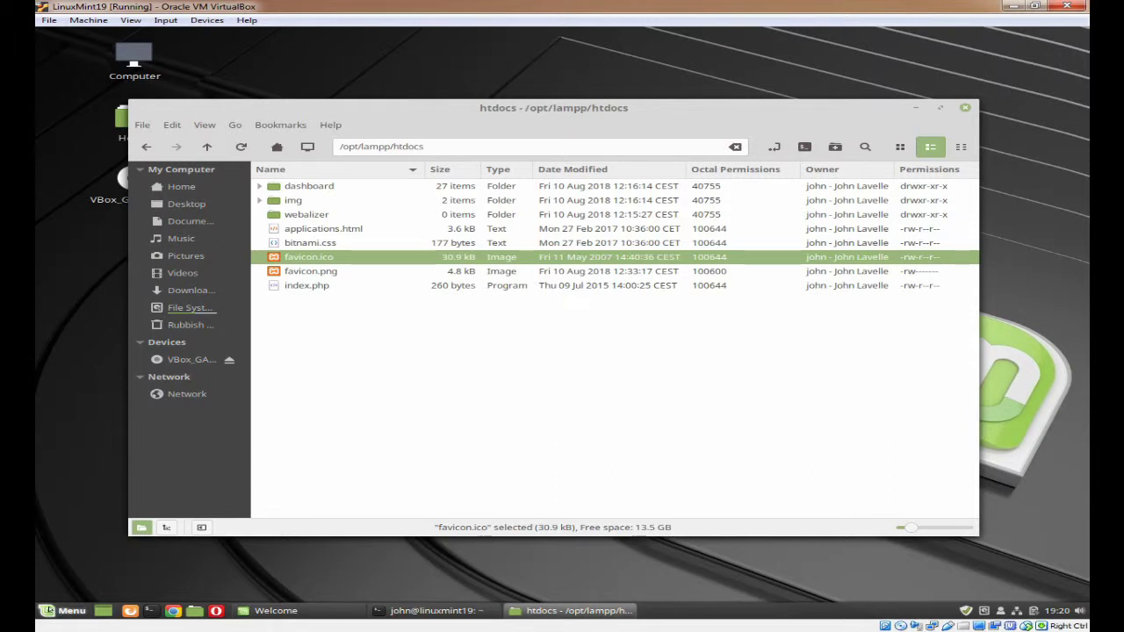
Step: Launch the XAMPP entry from the Menu's Internet category
click(62, 610)
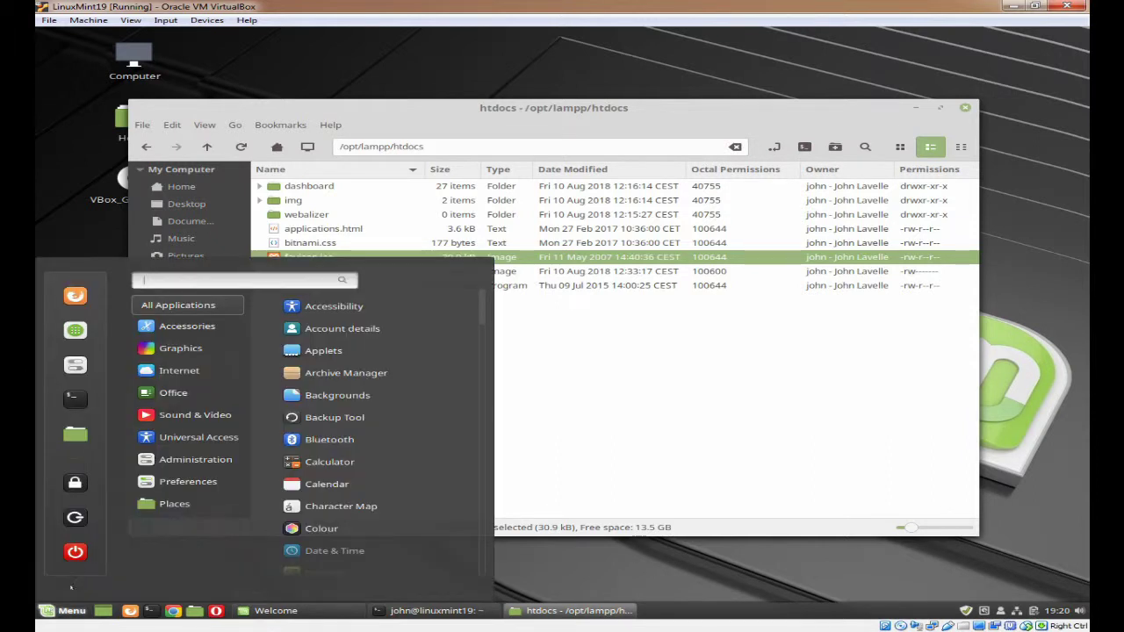
mouse_move(180, 372)
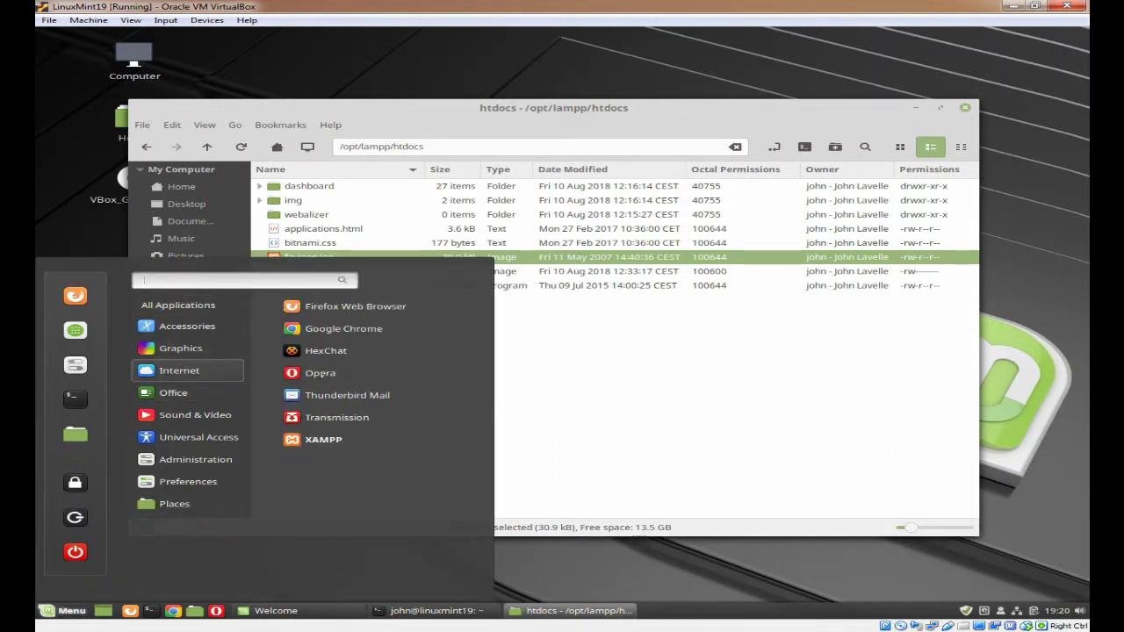
right_click(348, 441)
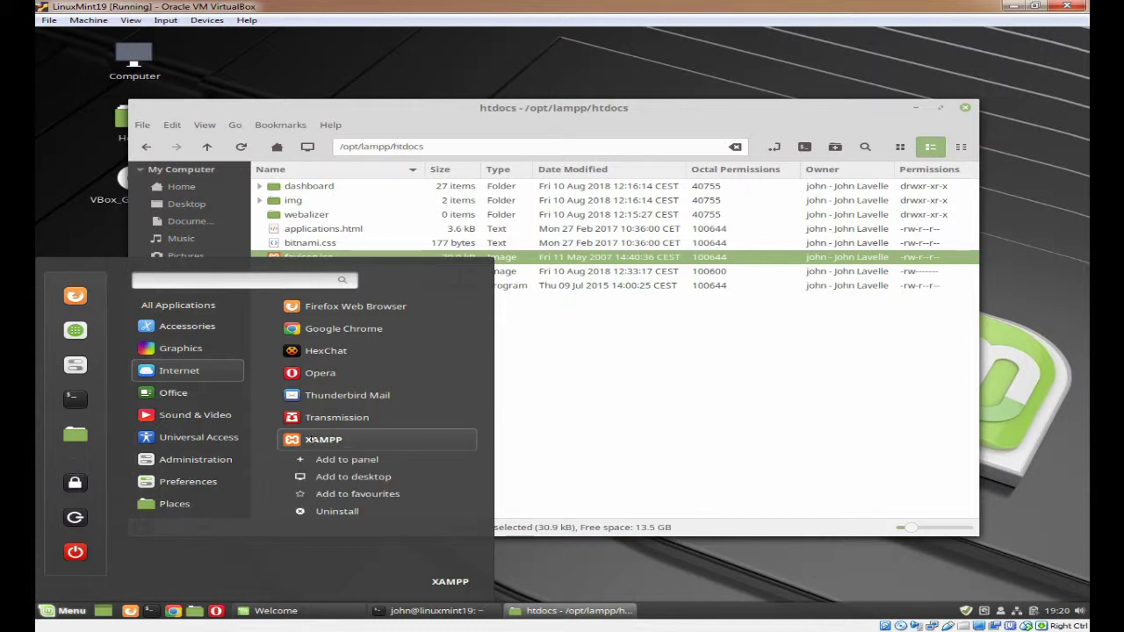
click(320, 442)
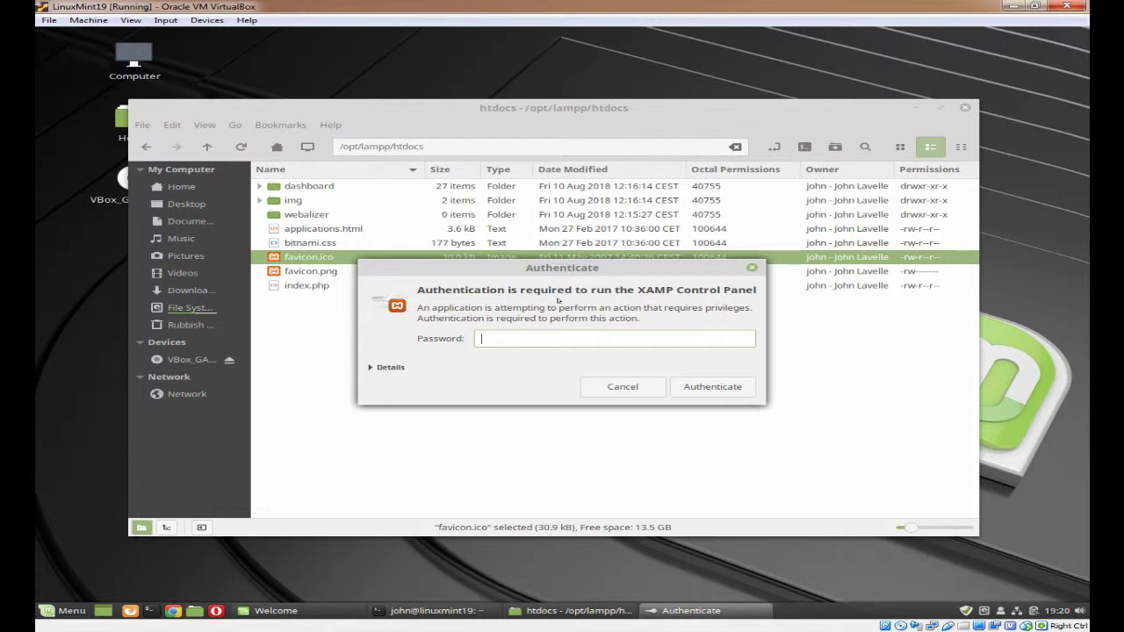
Step: Show the request details and authenticate with the account password
click(386, 368)
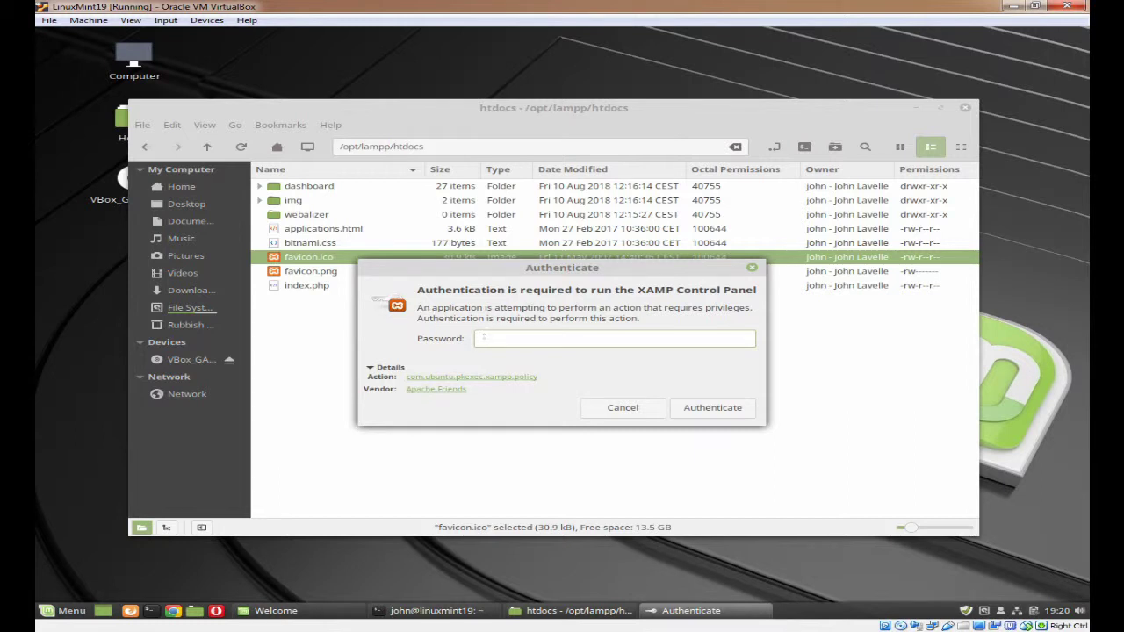
text(•••••••)
key(Return)
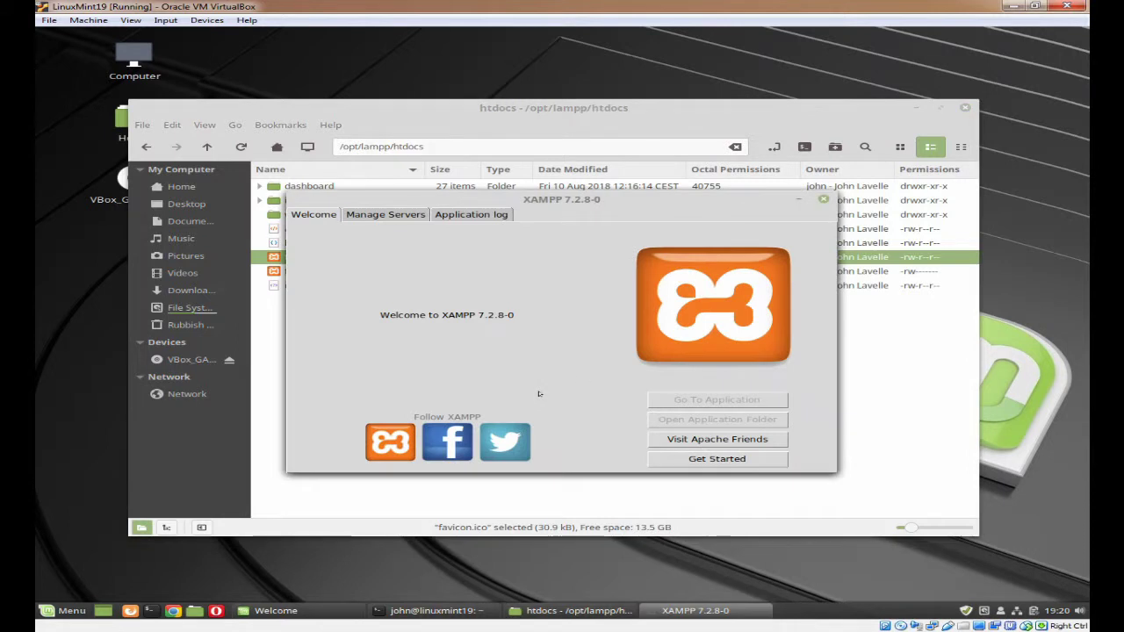
Step: Check the Manage Servers list showing MySQL, ProFTPD and Apache stopped, then close the control panel
click(381, 215)
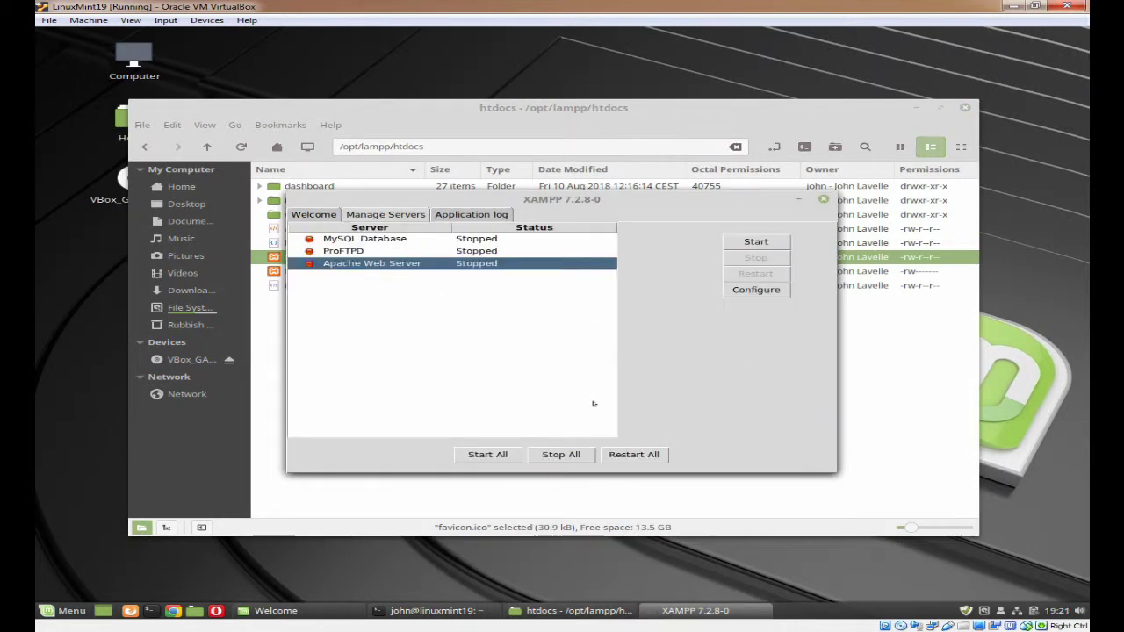
click(823, 199)
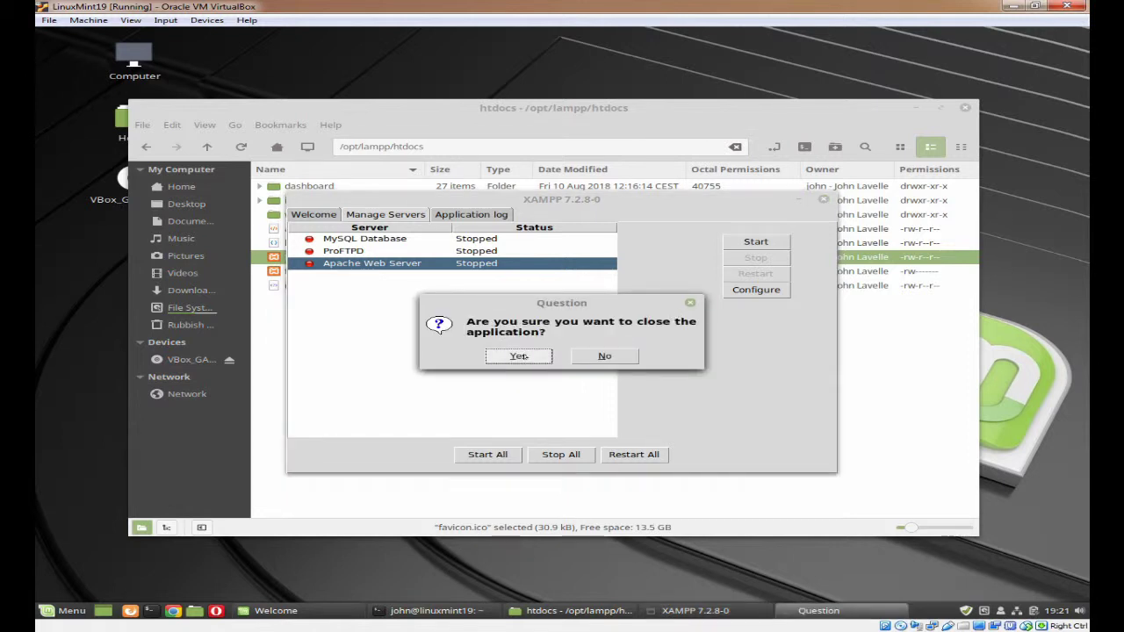
click(518, 356)
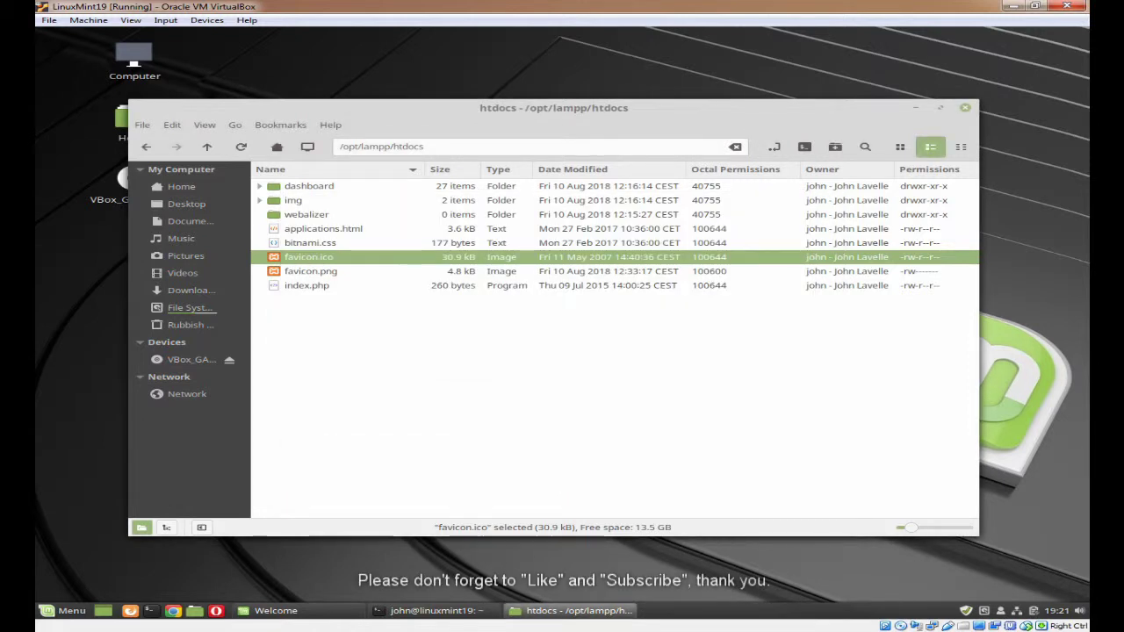
Step: Add the XAMPP entry from the Internet menu category to the bottom panel
click(71, 610)
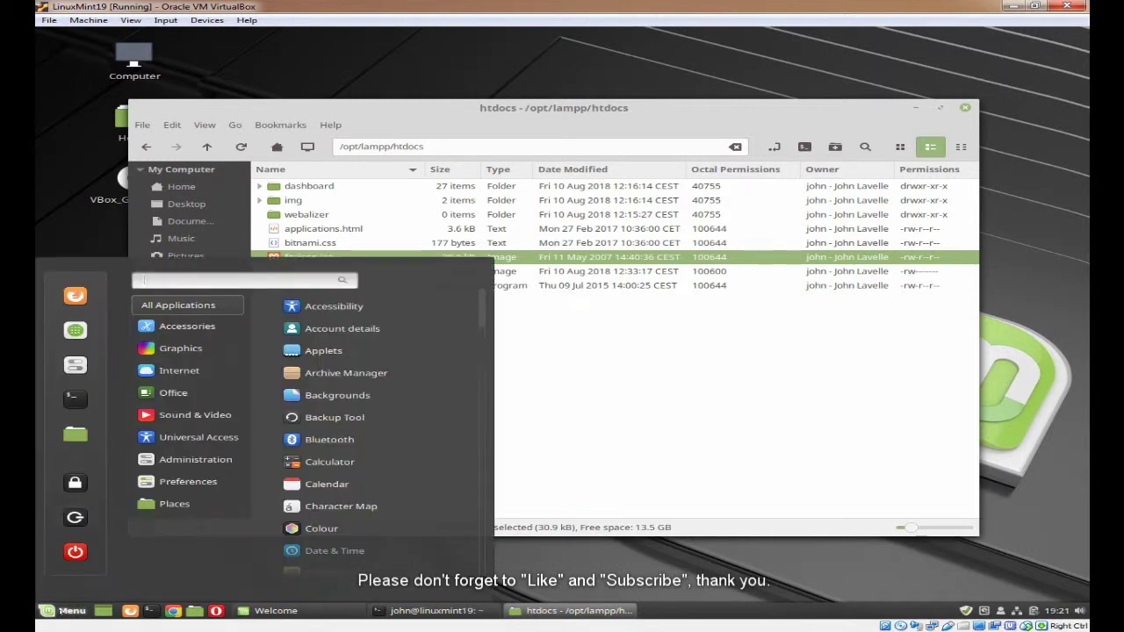
mouse_move(175, 370)
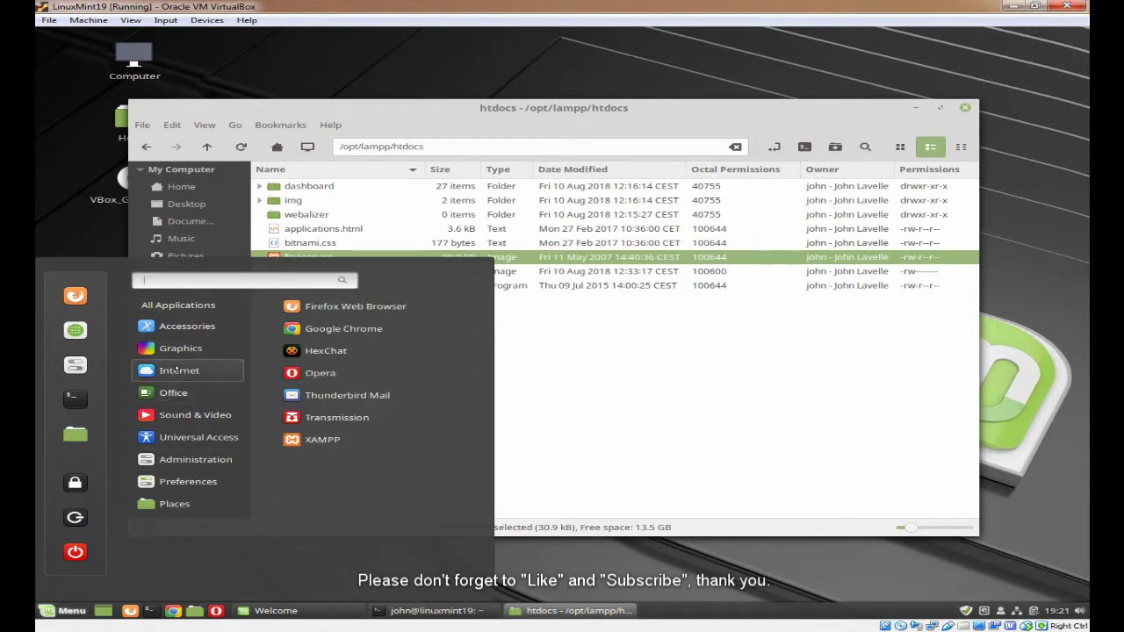
right_click(309, 441)
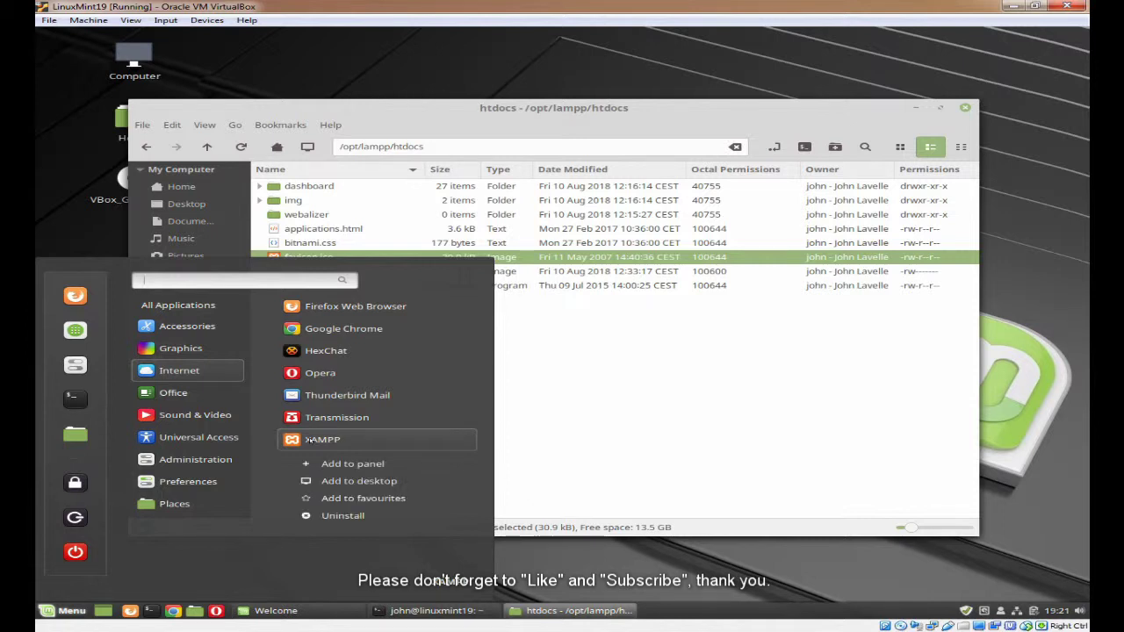
click(343, 464)
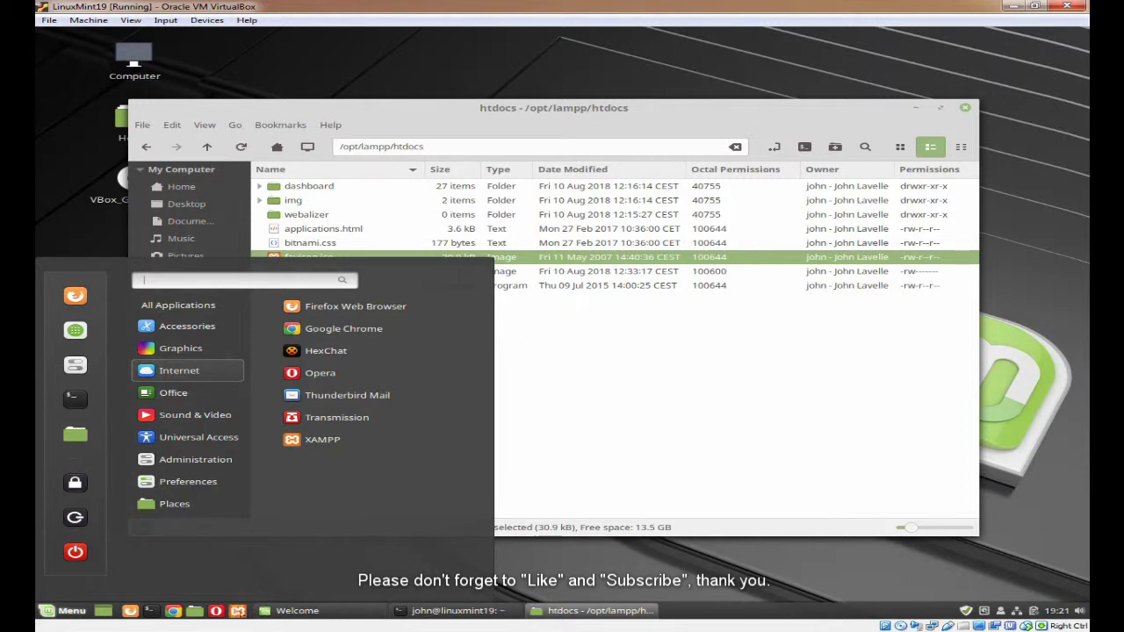